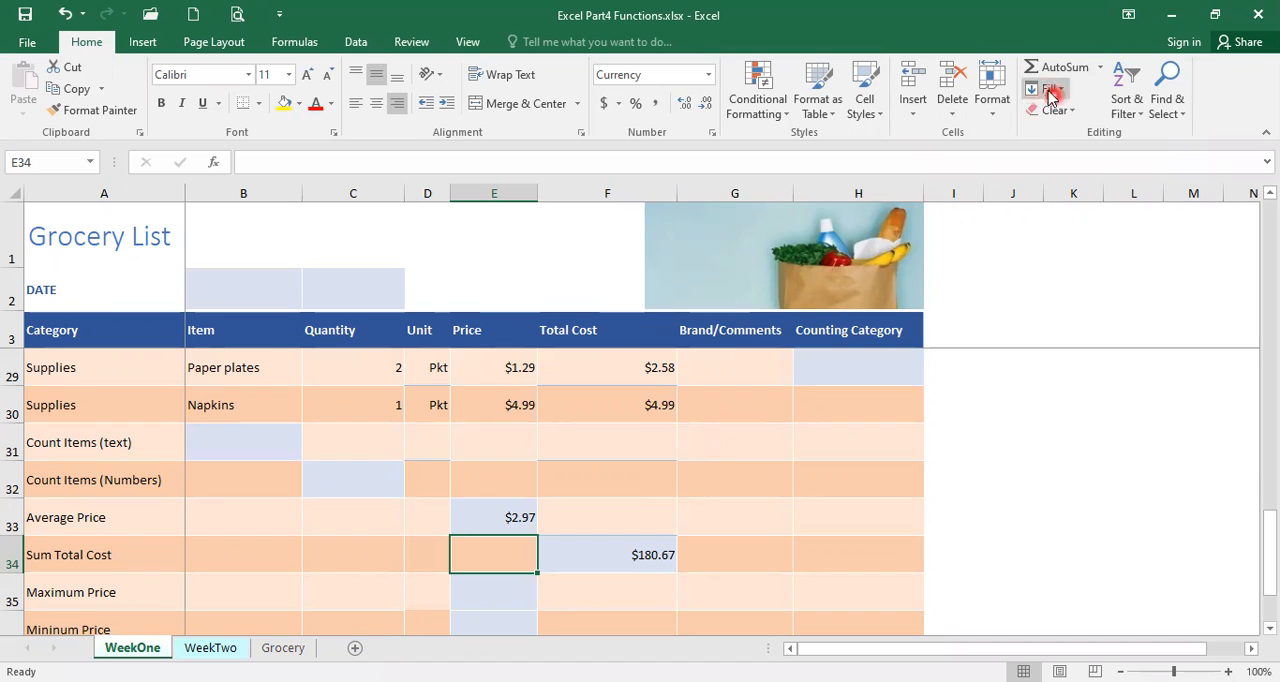
Insert a Count Numbers function for the Quantity column in the Count Items (Numbers) row, cell C32.
click(1100, 67)
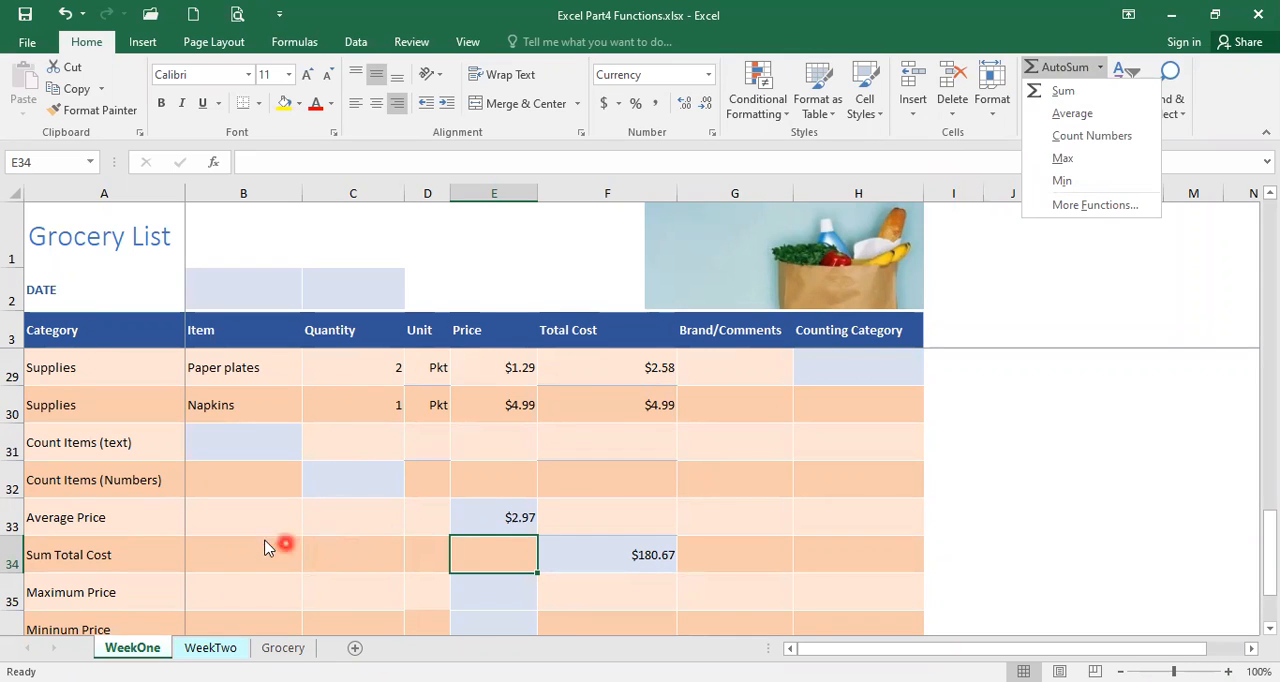
click(341, 487)
click(343, 482)
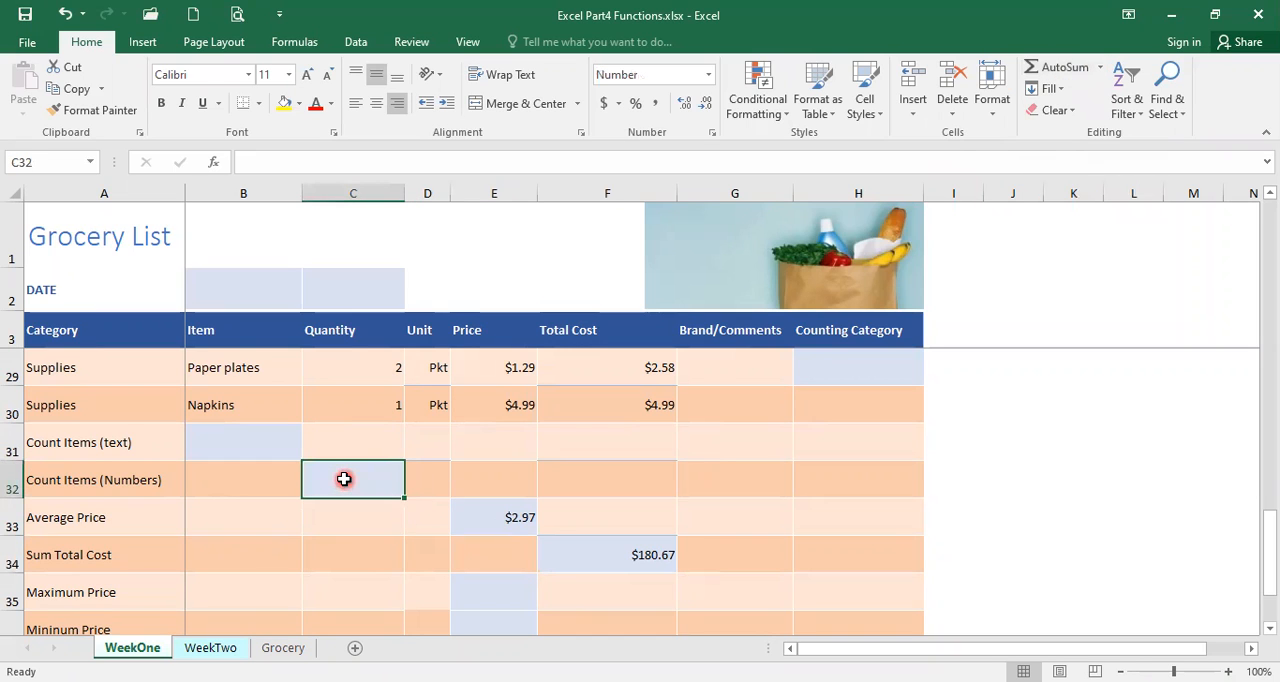
scroll(344, 479, up, 8)
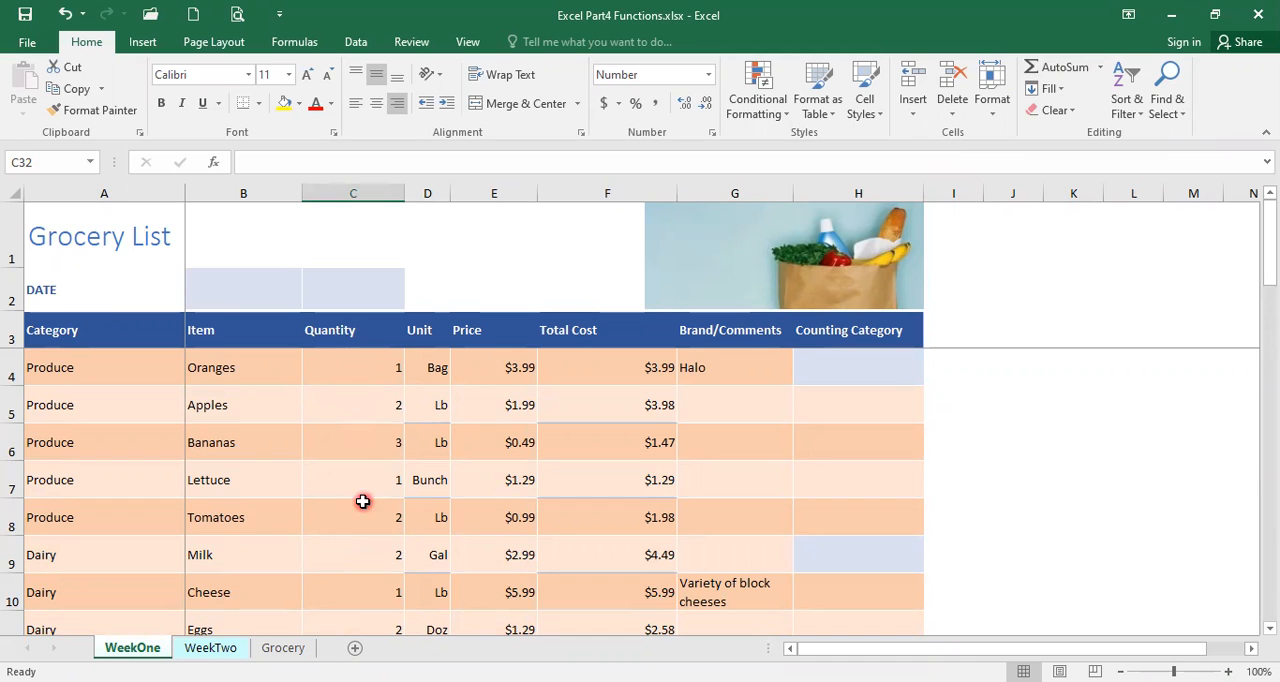
scroll(354, 486, down, 8)
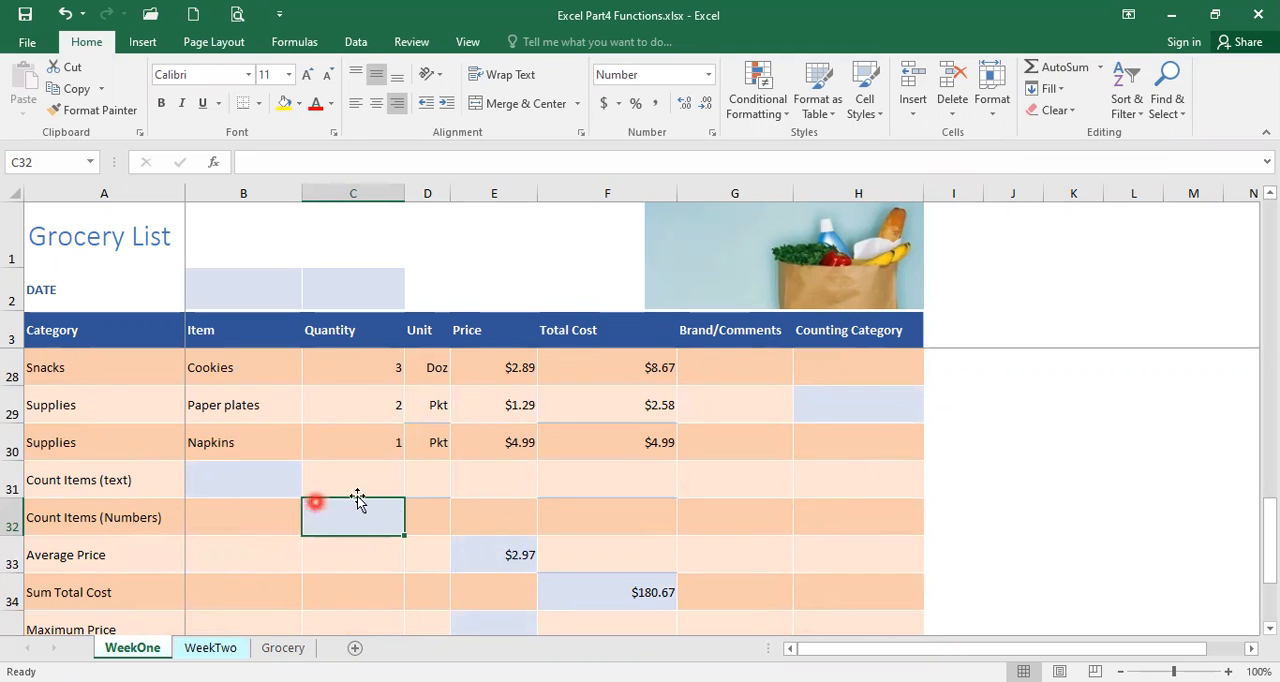
click(367, 521)
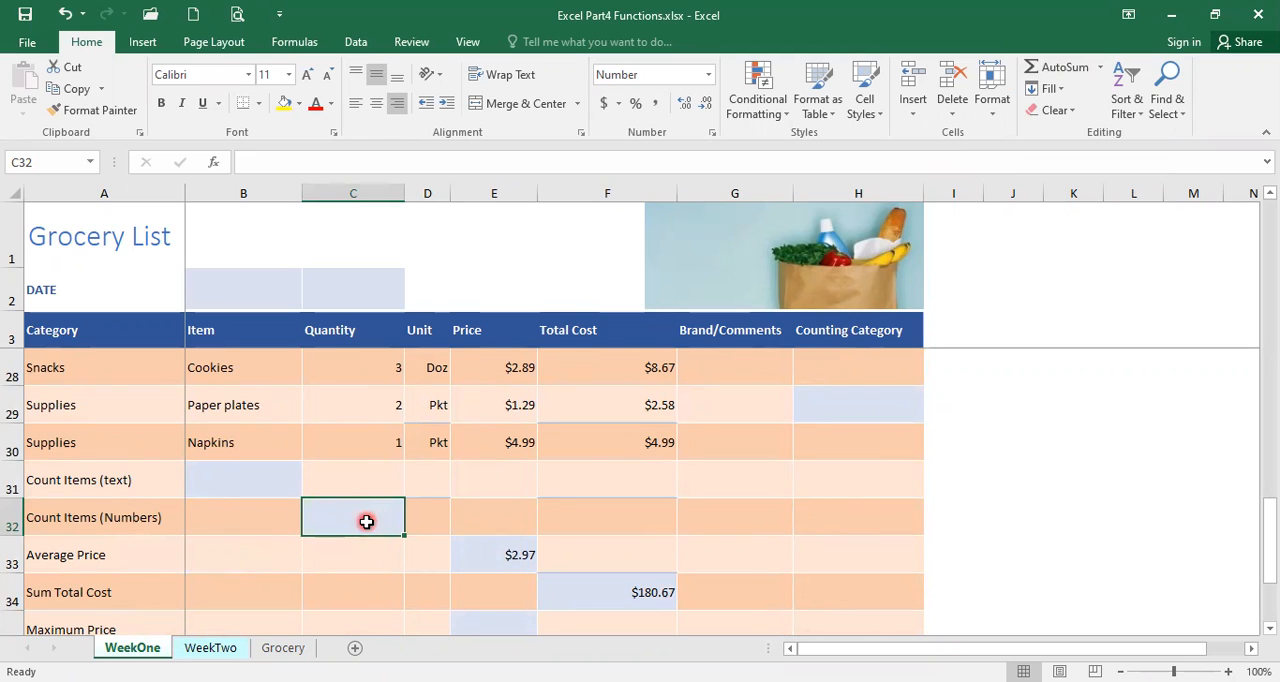
click(1100, 73)
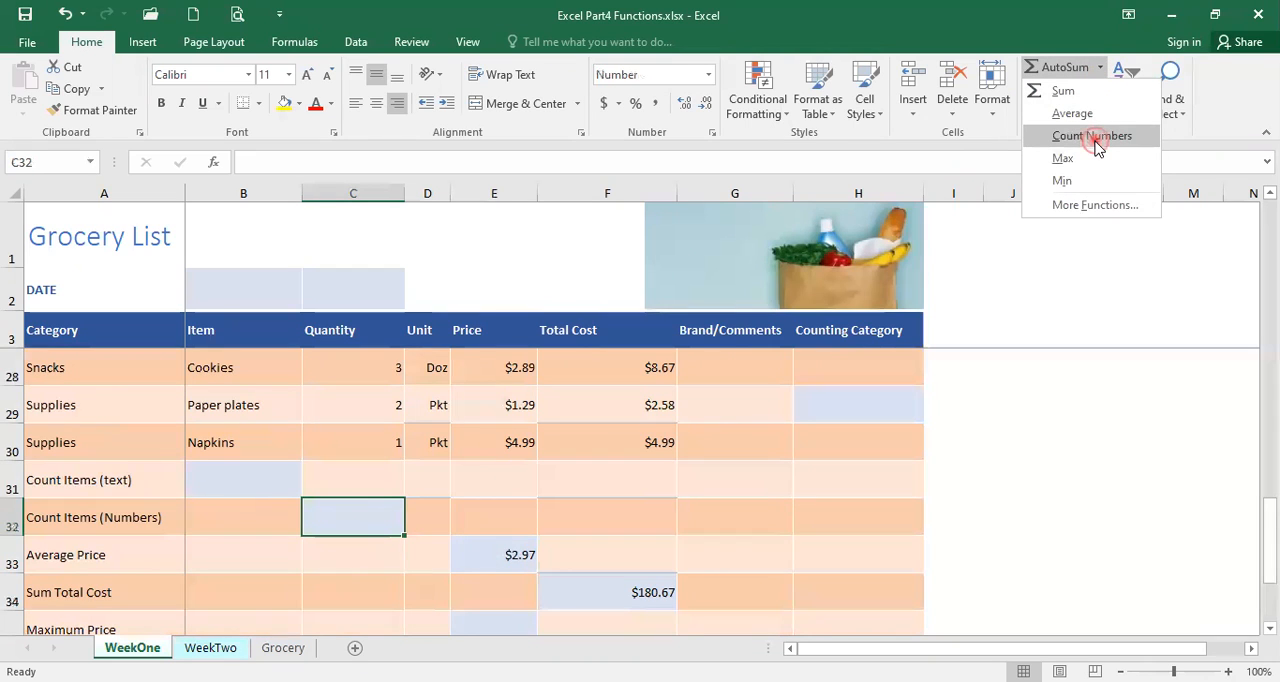
click(1095, 138)
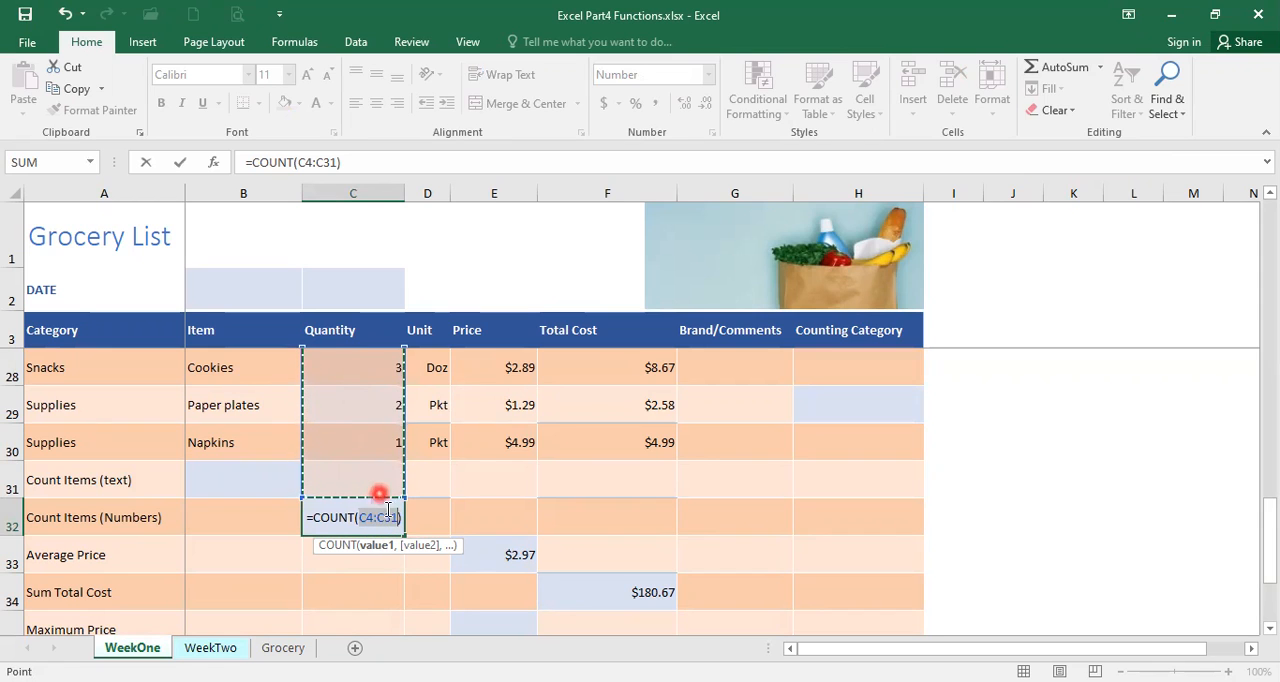
Correct the COUNT range in C32 to C4:C30 and enter the formula.
click(336, 162)
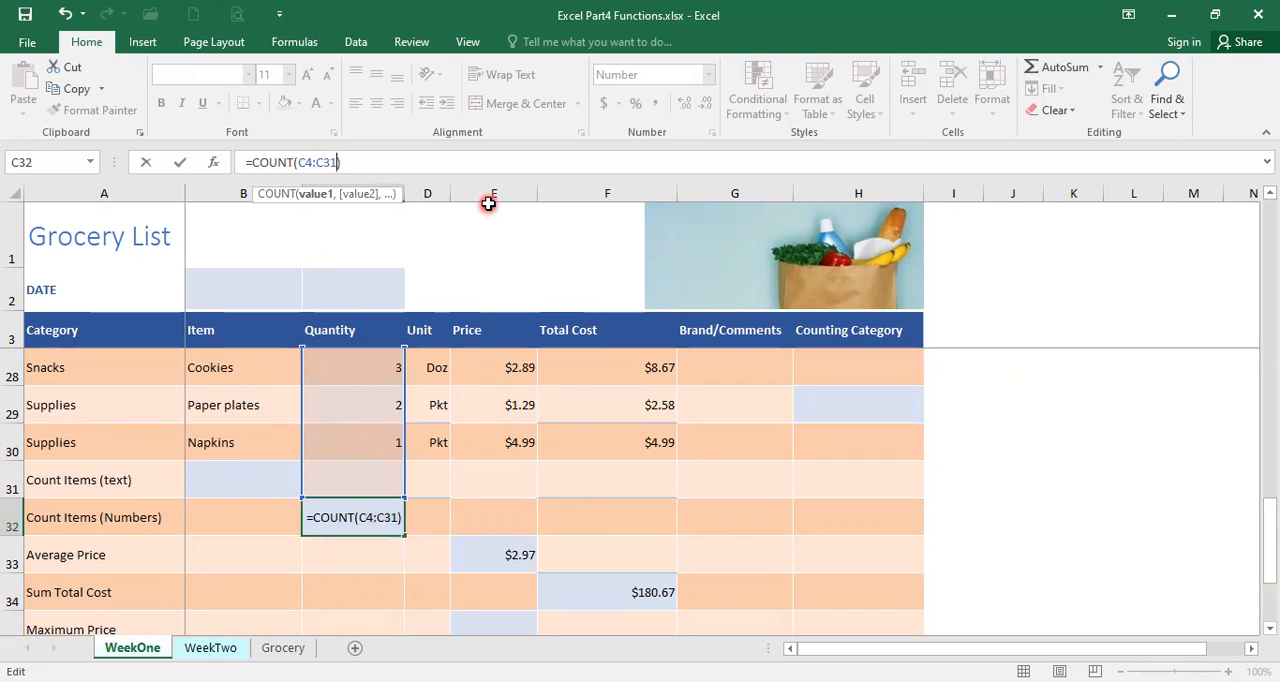
key(BackSpace)
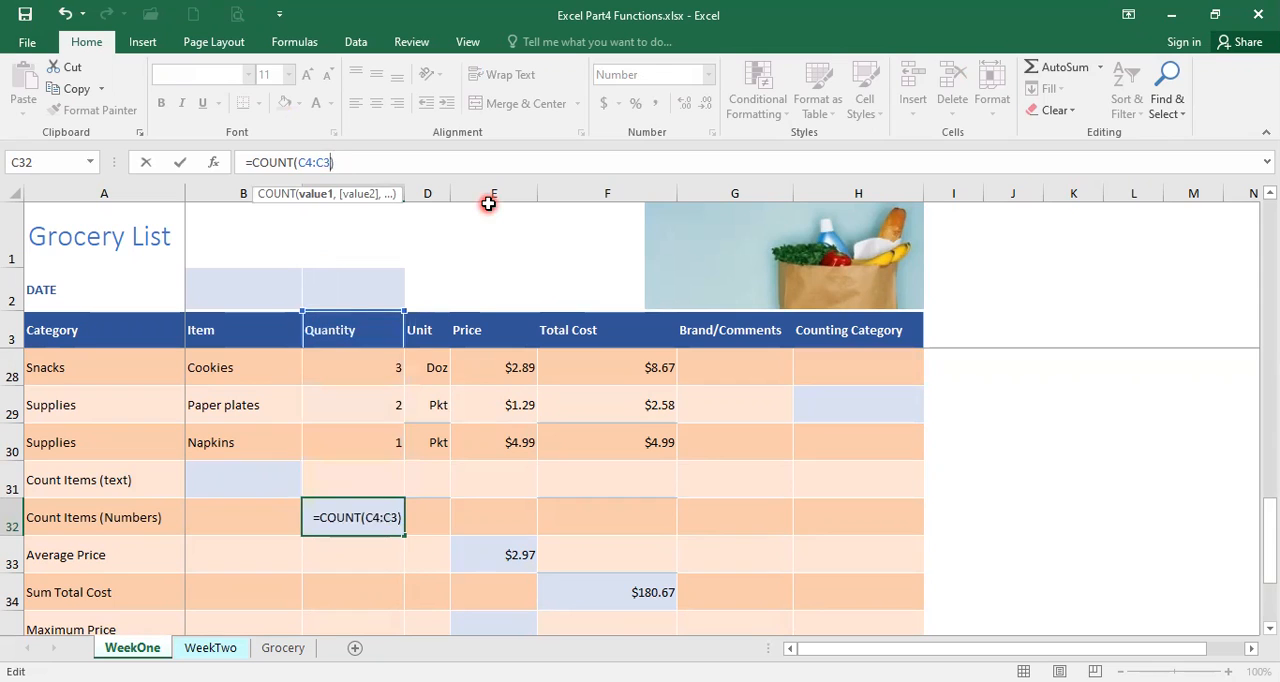
text(0)
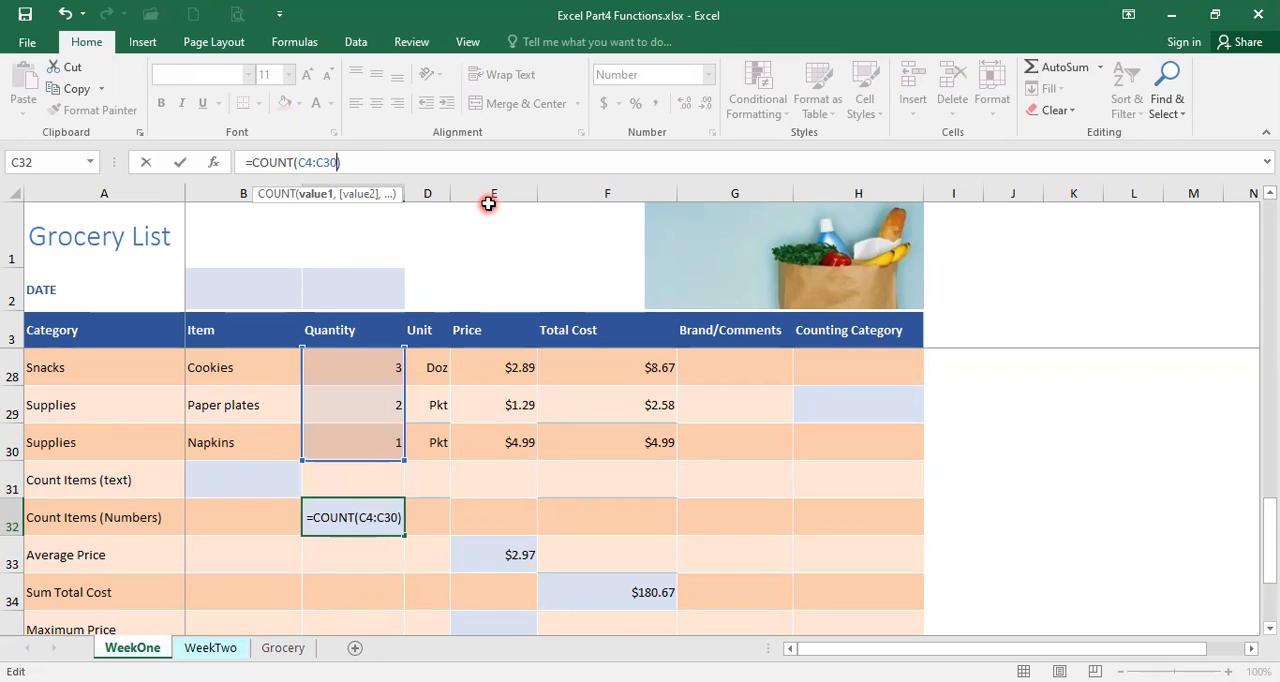
key(Return)
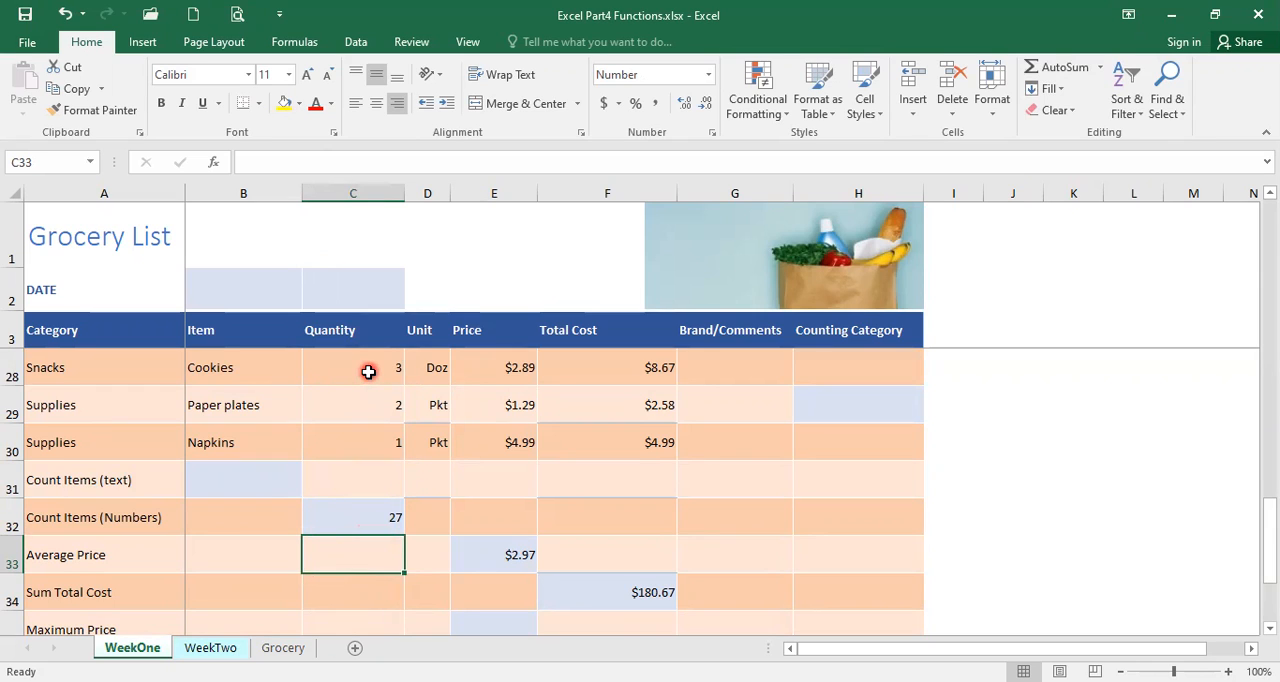
Clear the Napkins and Paper plates quantities to test the count formula in C32, and undo both deletions.
click(359, 441)
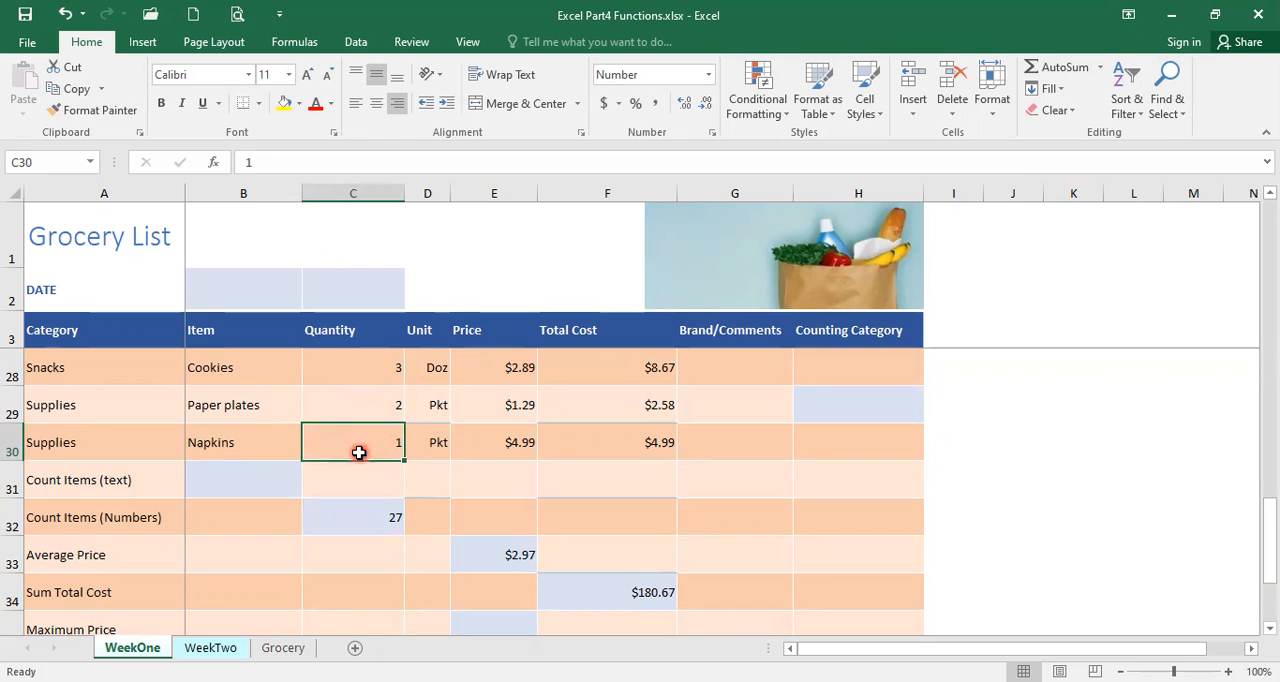
key(Delete)
click(363, 405)
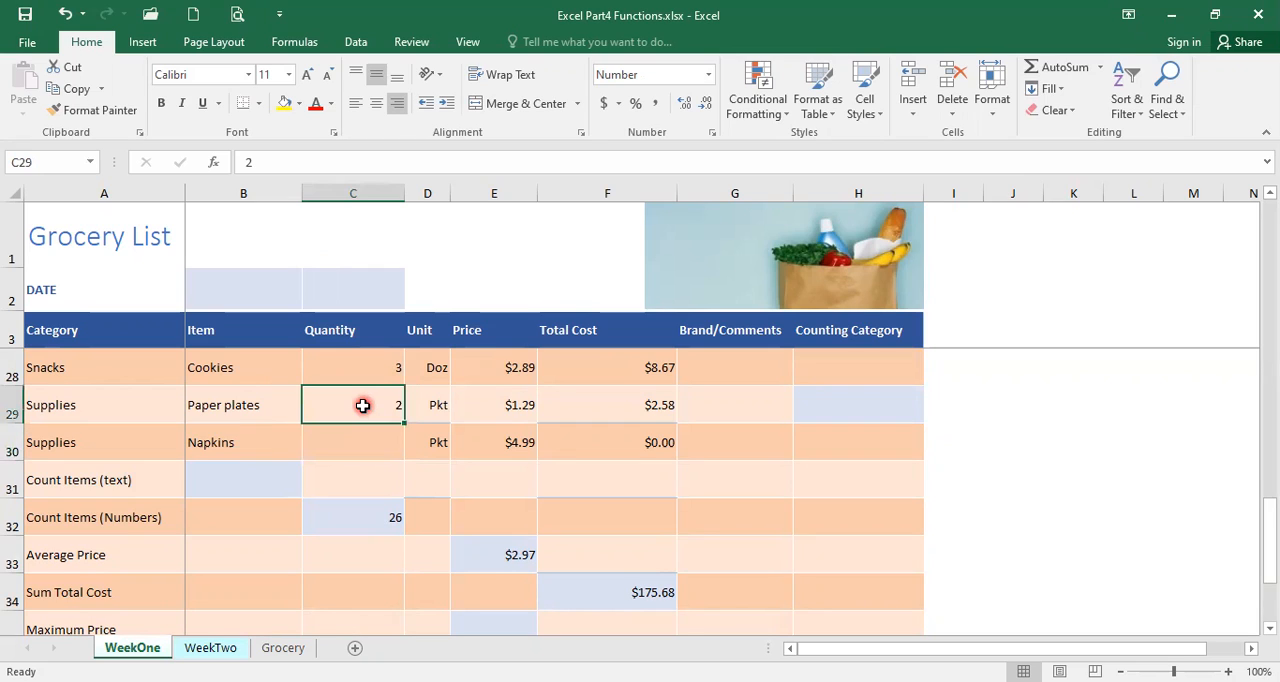
key(Delete)
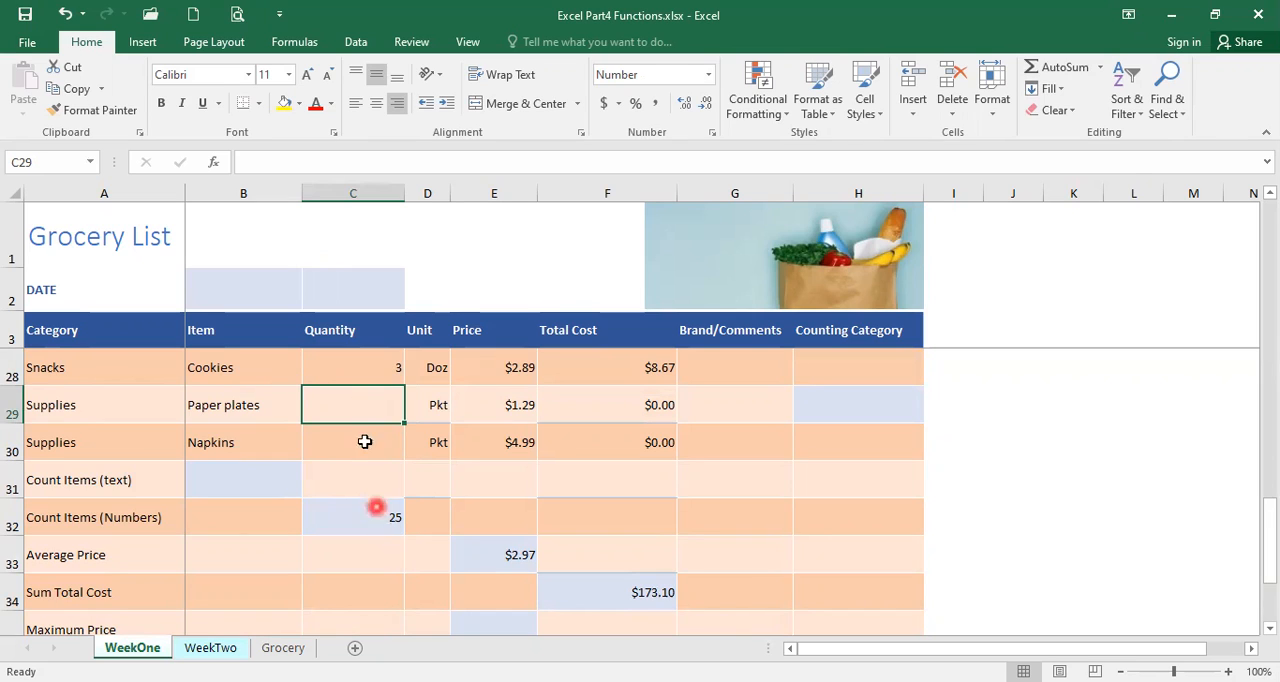
click(372, 521)
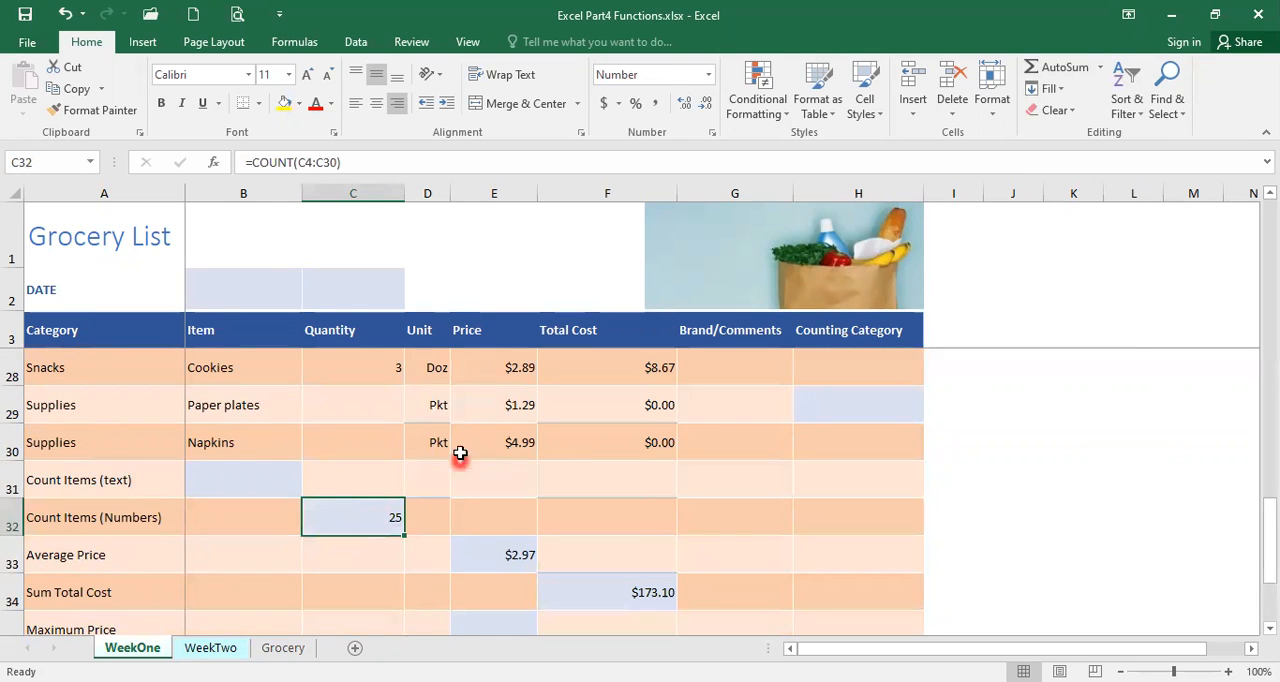
click(80, 15)
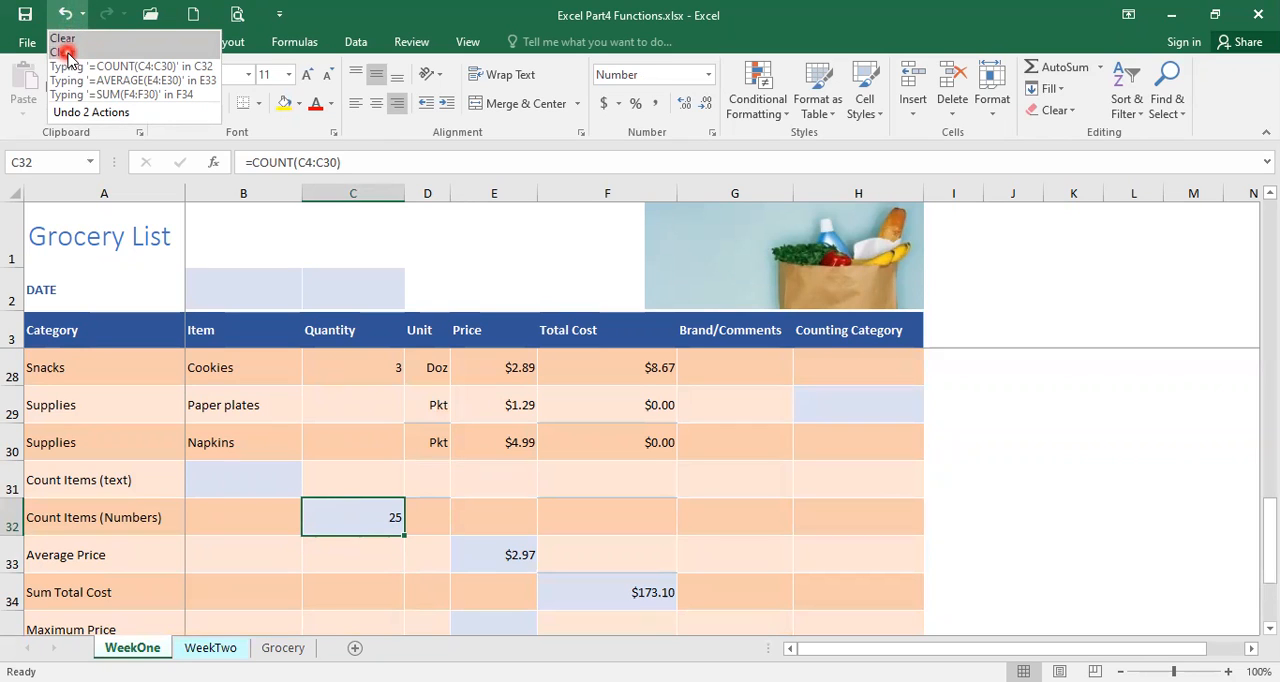
click(66, 52)
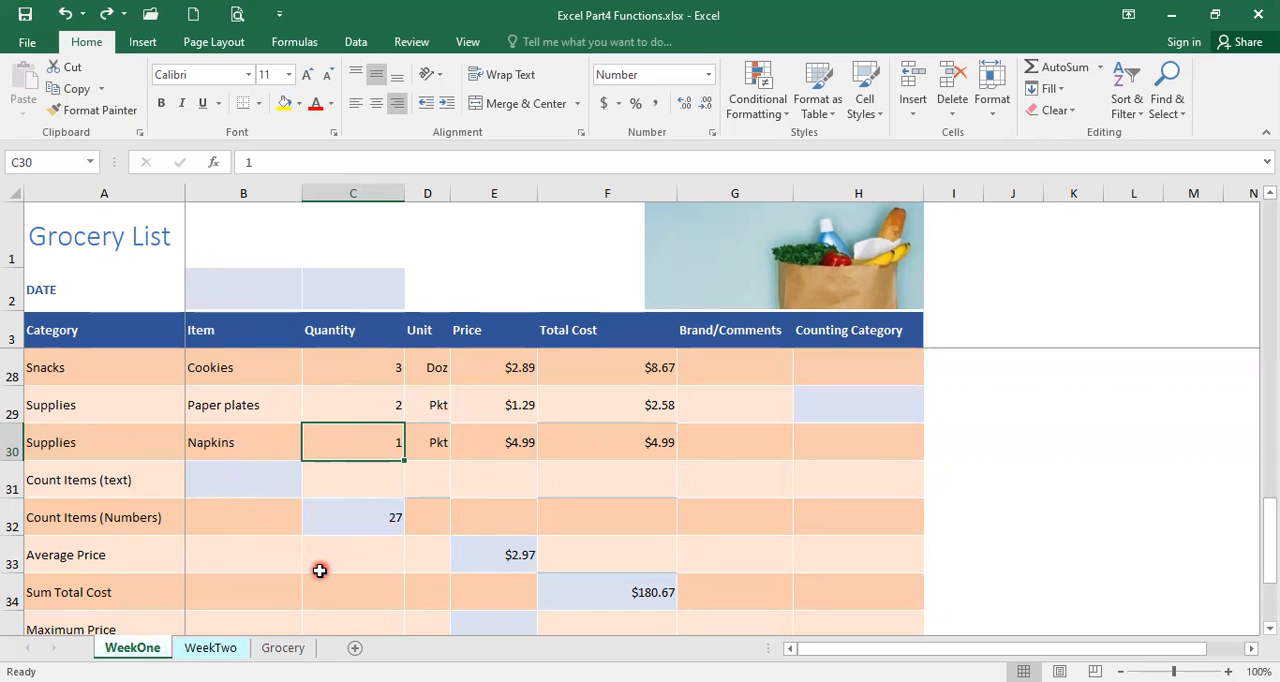
Enter a Max function over the prices in E4:E30 in the Maximum Price cell E35.
scroll(353, 570, down, 1)
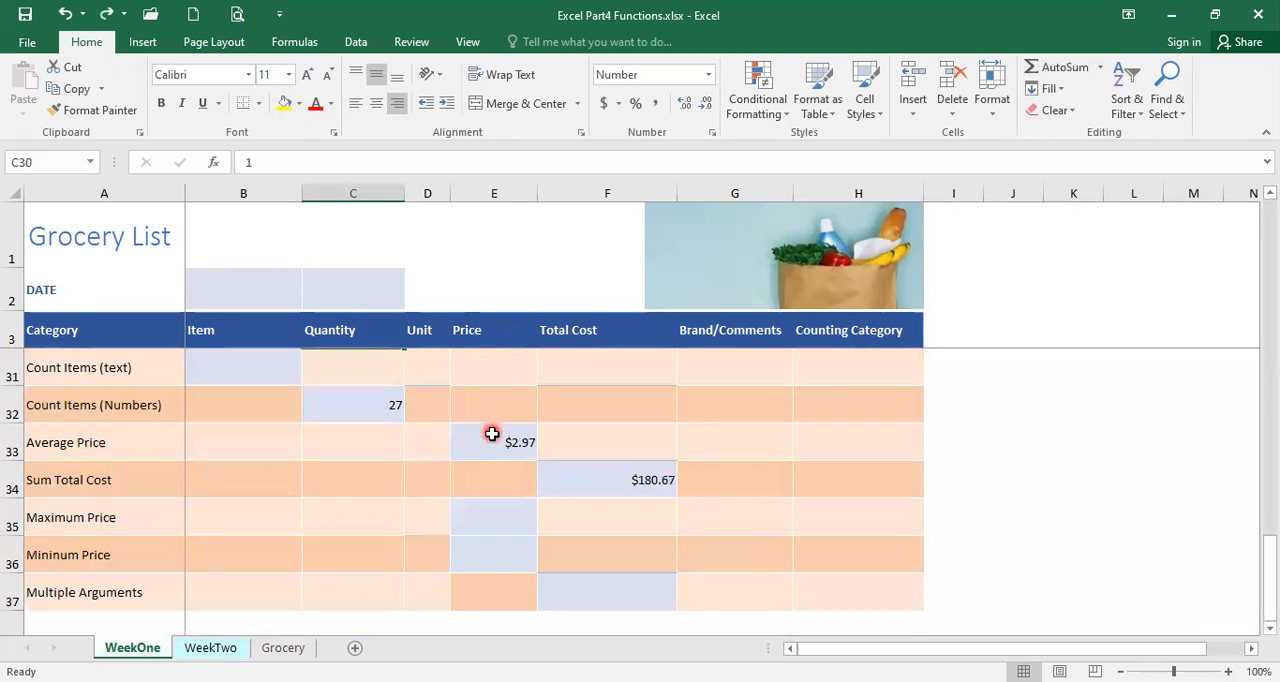
click(490, 522)
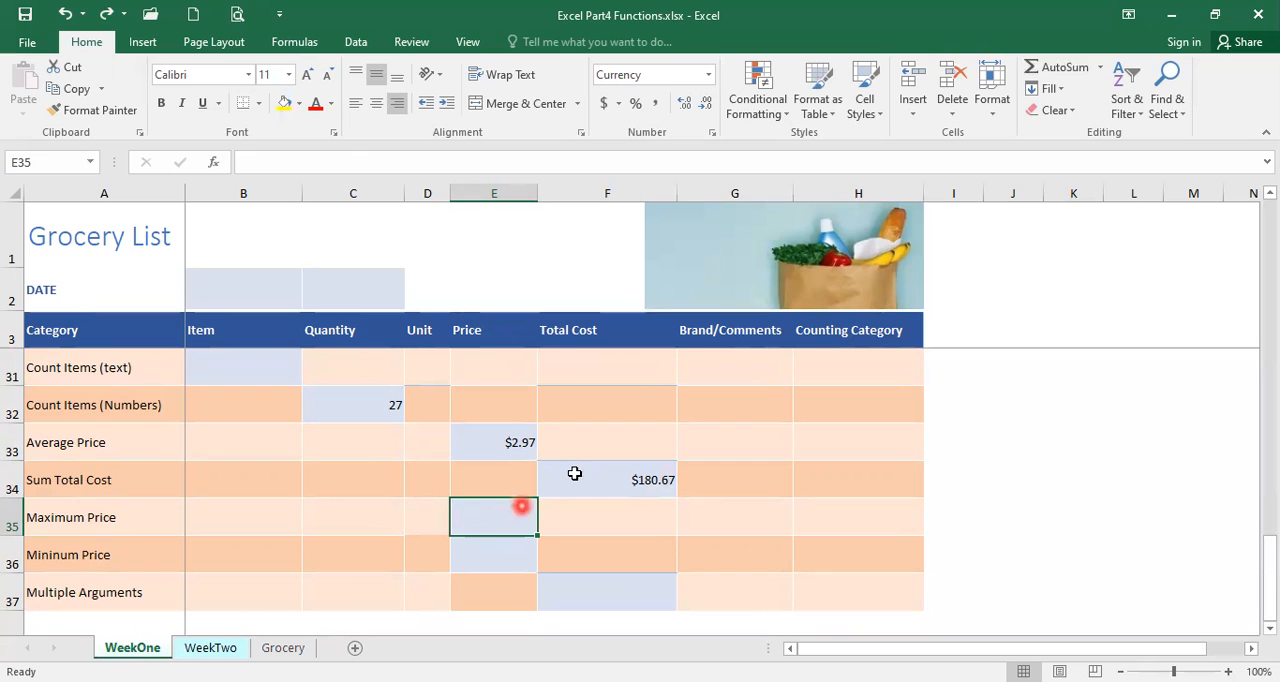
click(1100, 67)
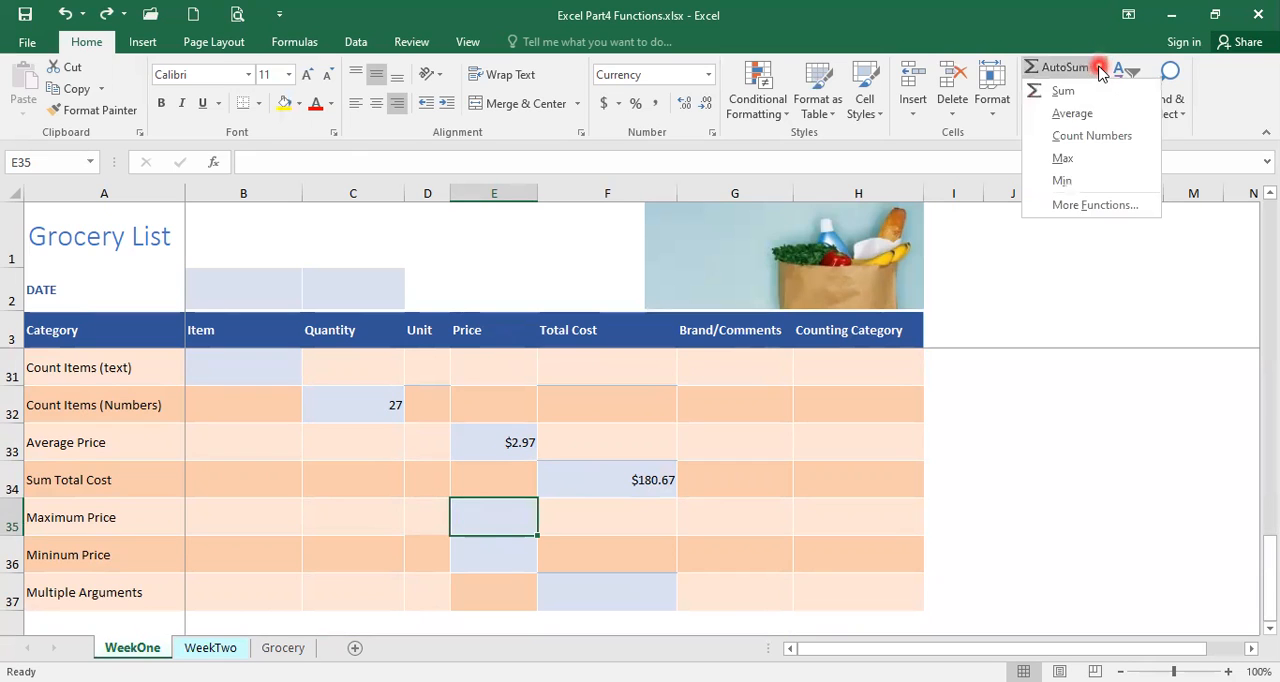
click(1064, 162)
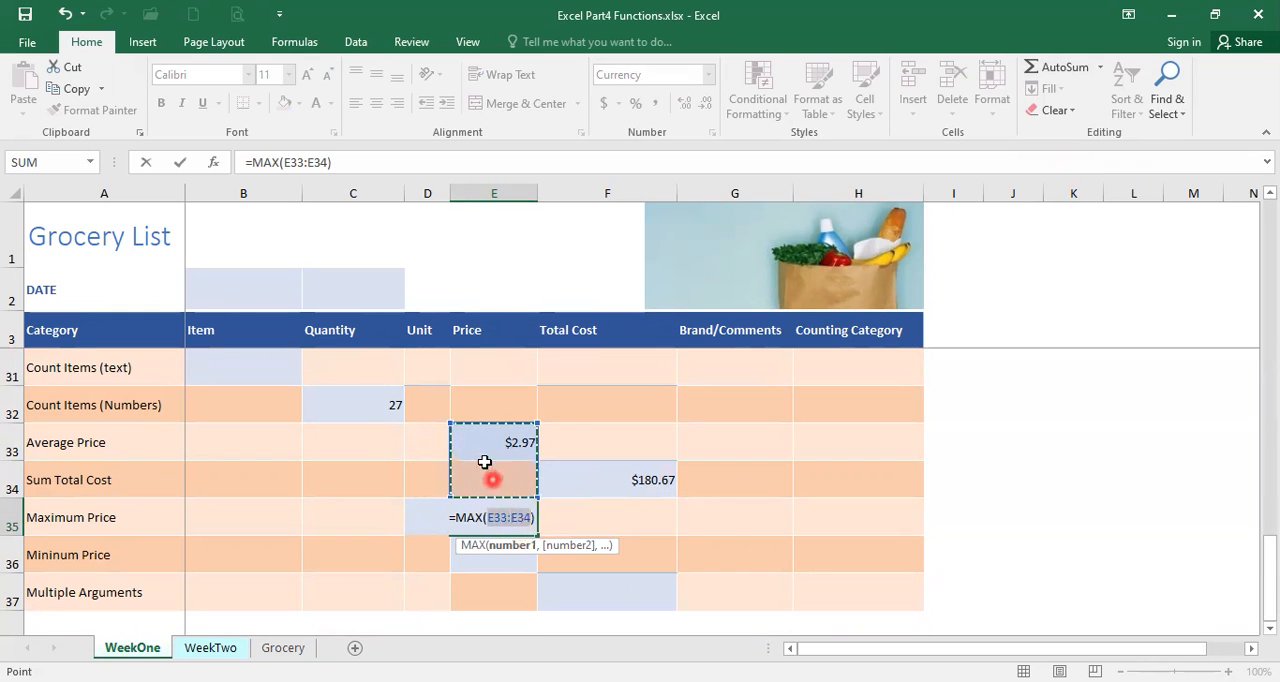
scroll(494, 443, up, 8)
scroll(494, 443, up, 1)
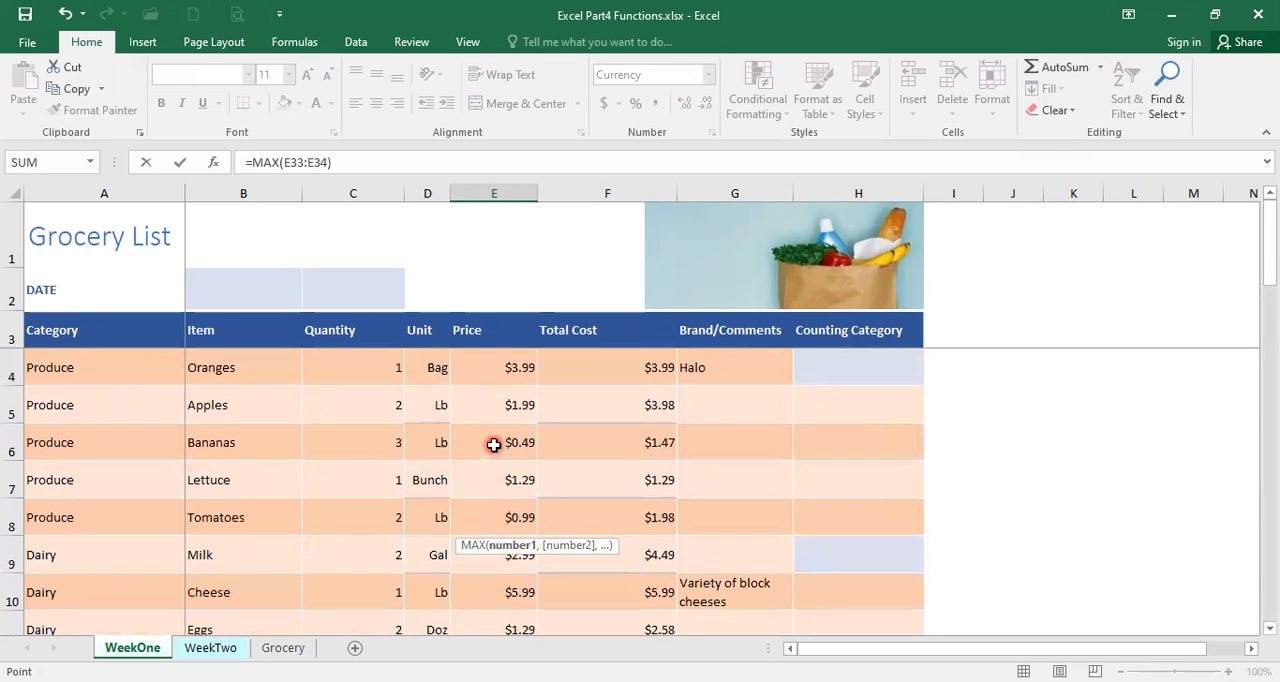
click(492, 368)
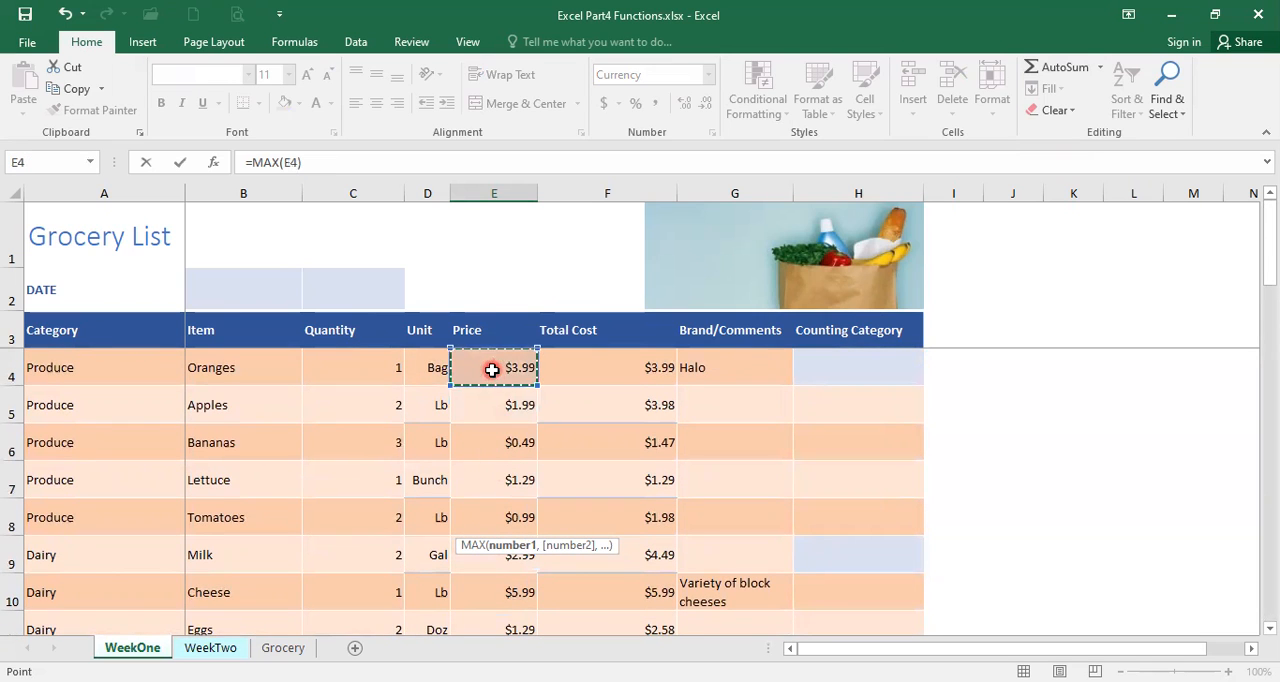
drag(479, 367, 484, 389)
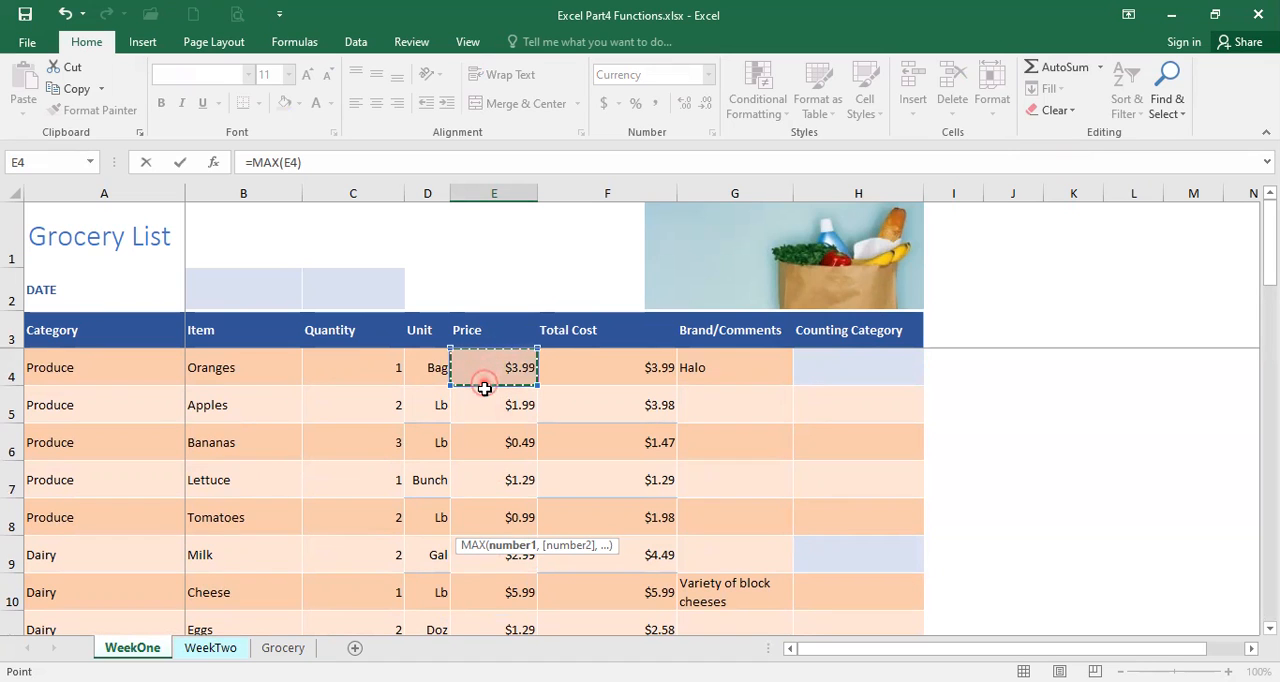
drag(484, 389, 490, 477)
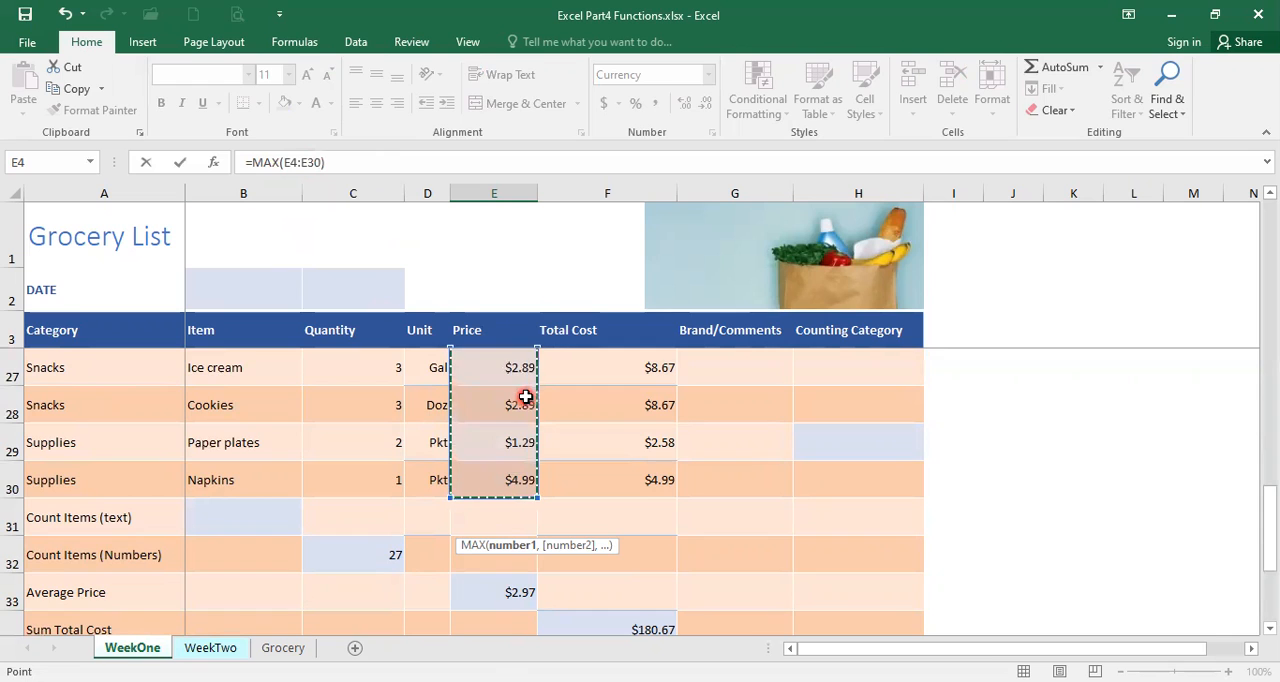
key(Return)
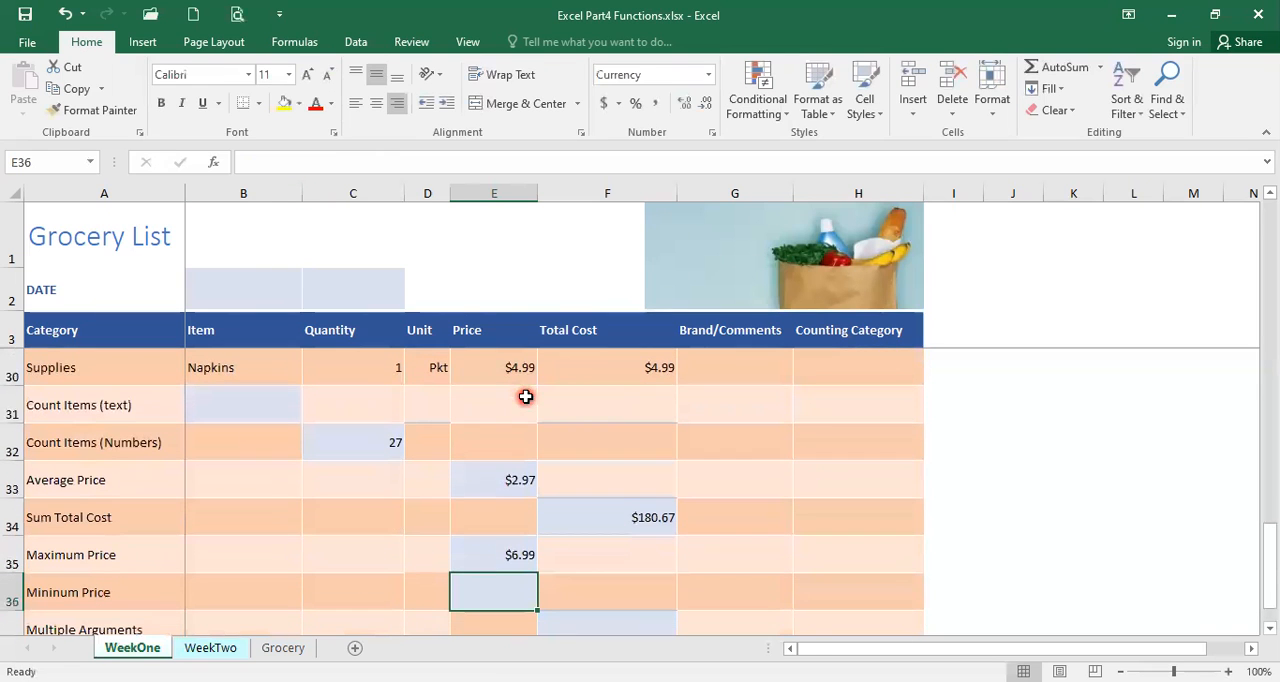
Check the Maximum Price result in E35 against the item prices in the Price column.
click(512, 561)
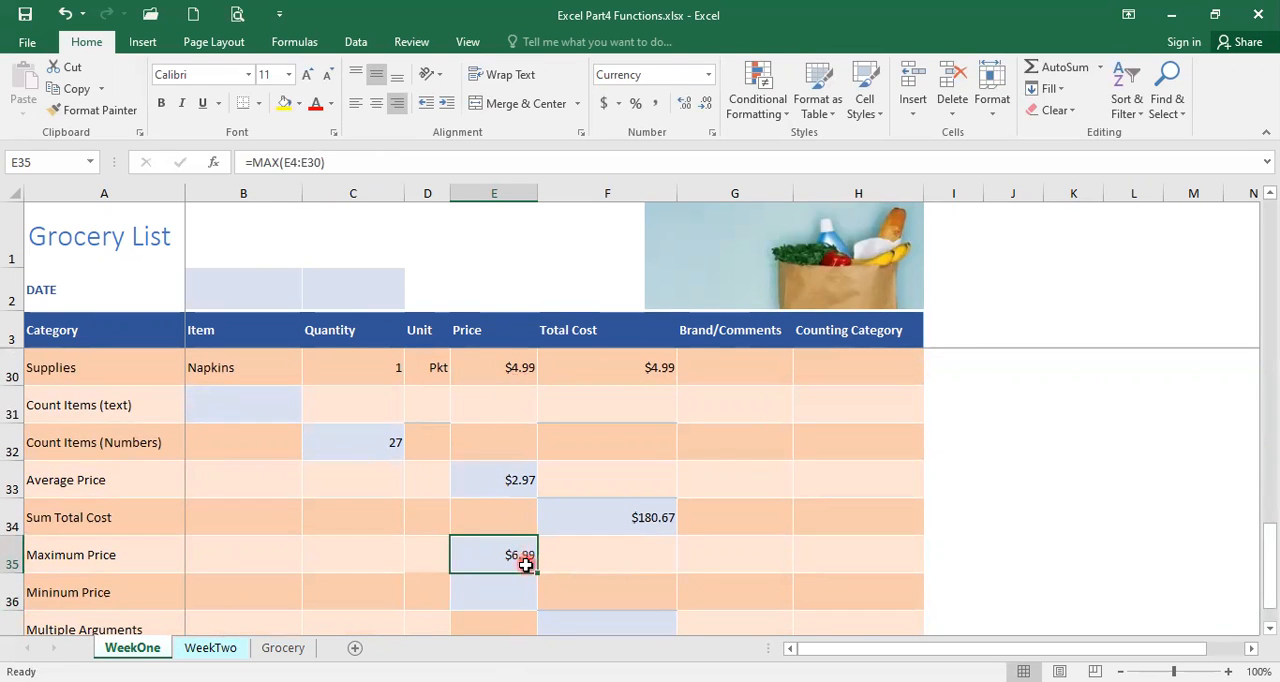
scroll(485, 535, up, 3)
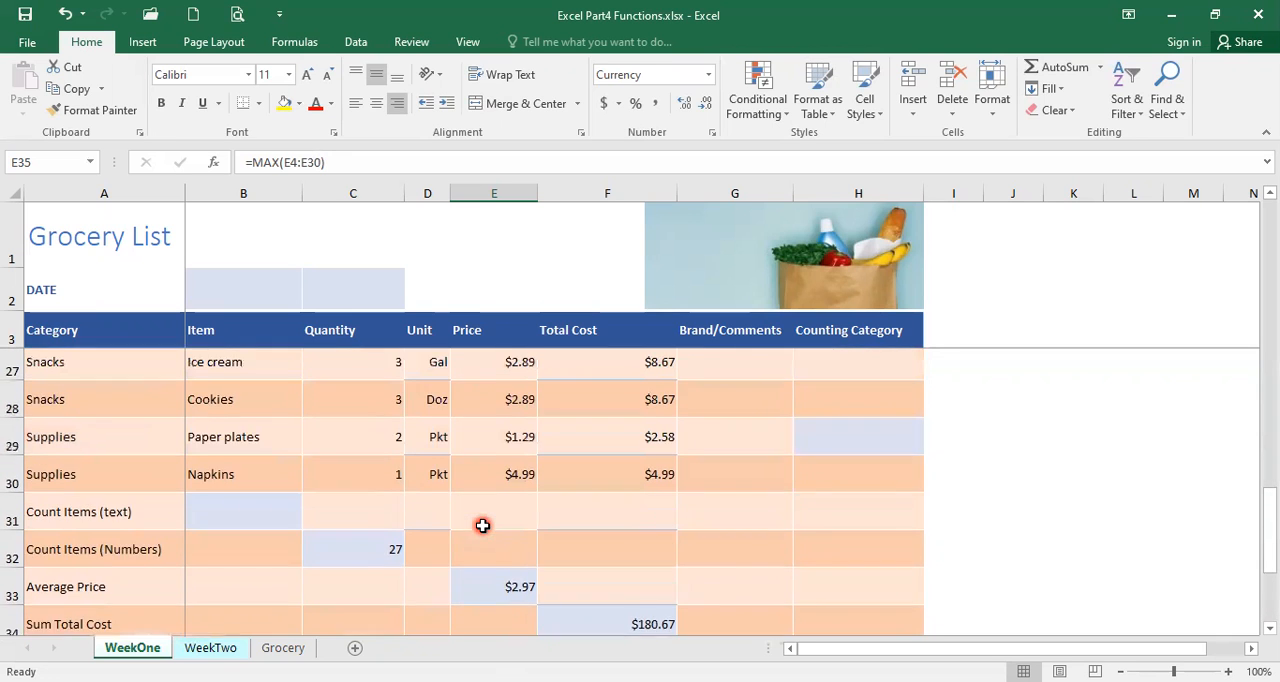
scroll(482, 526, up, 4)
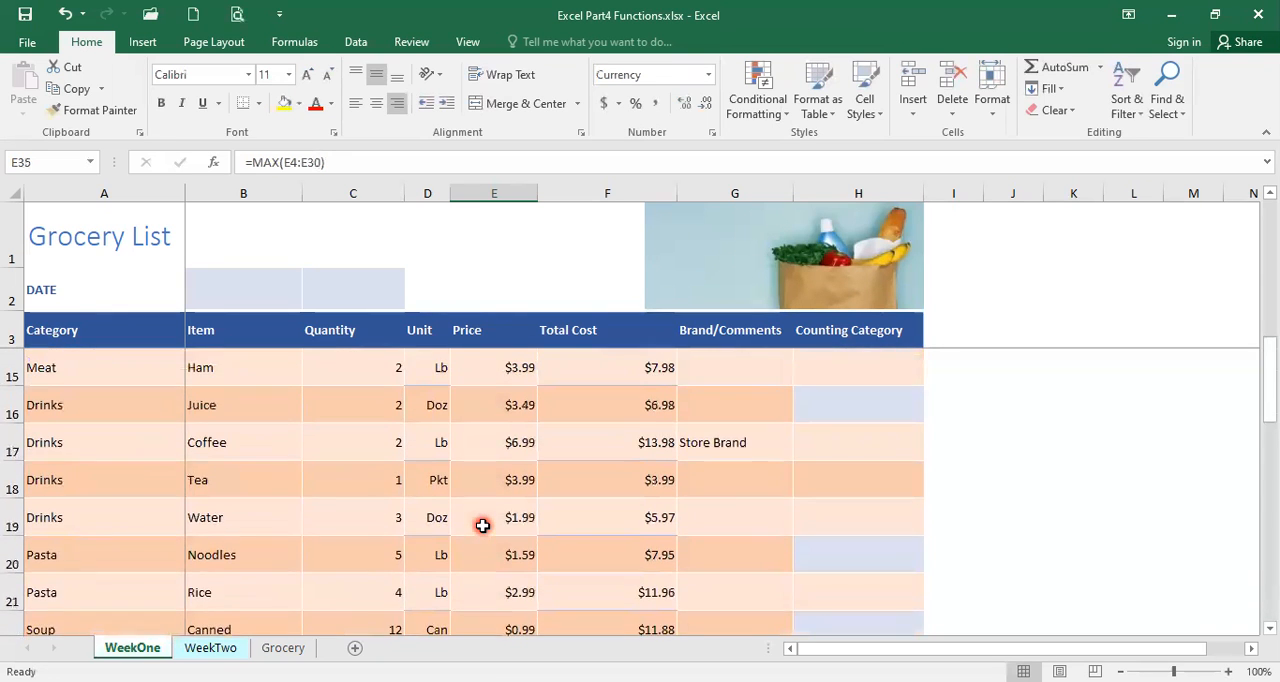
scroll(482, 526, up, 2)
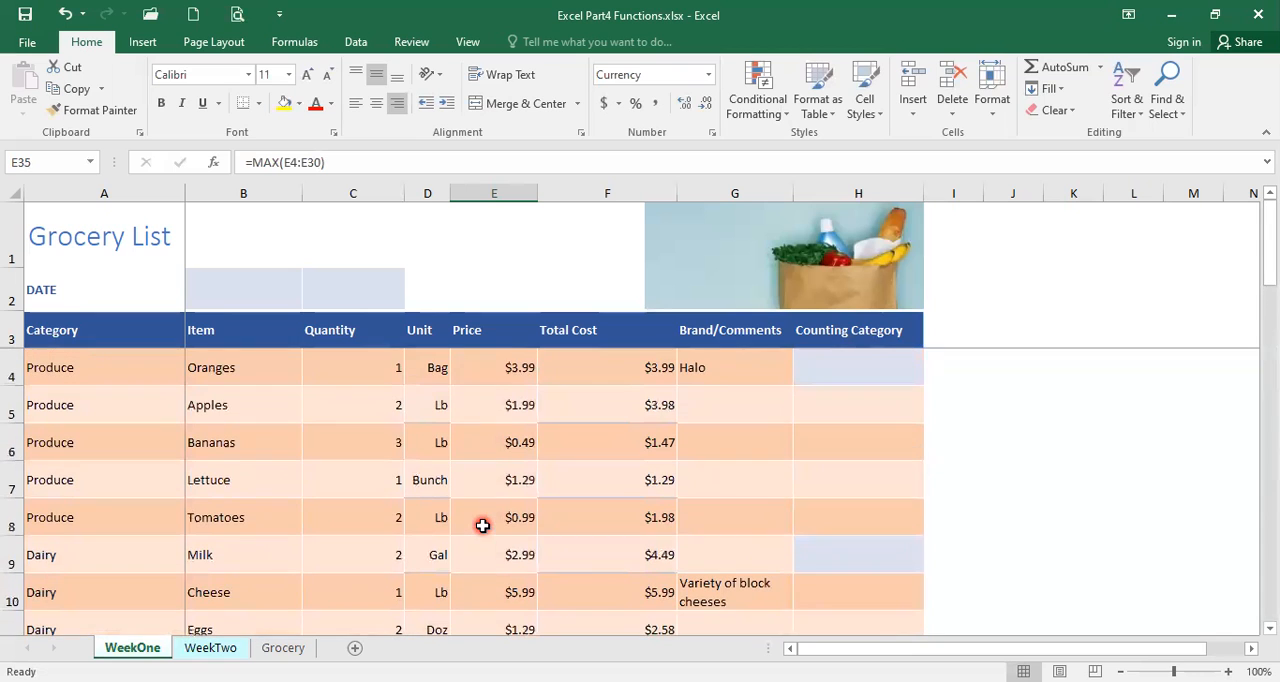
scroll(488, 568, down, 3)
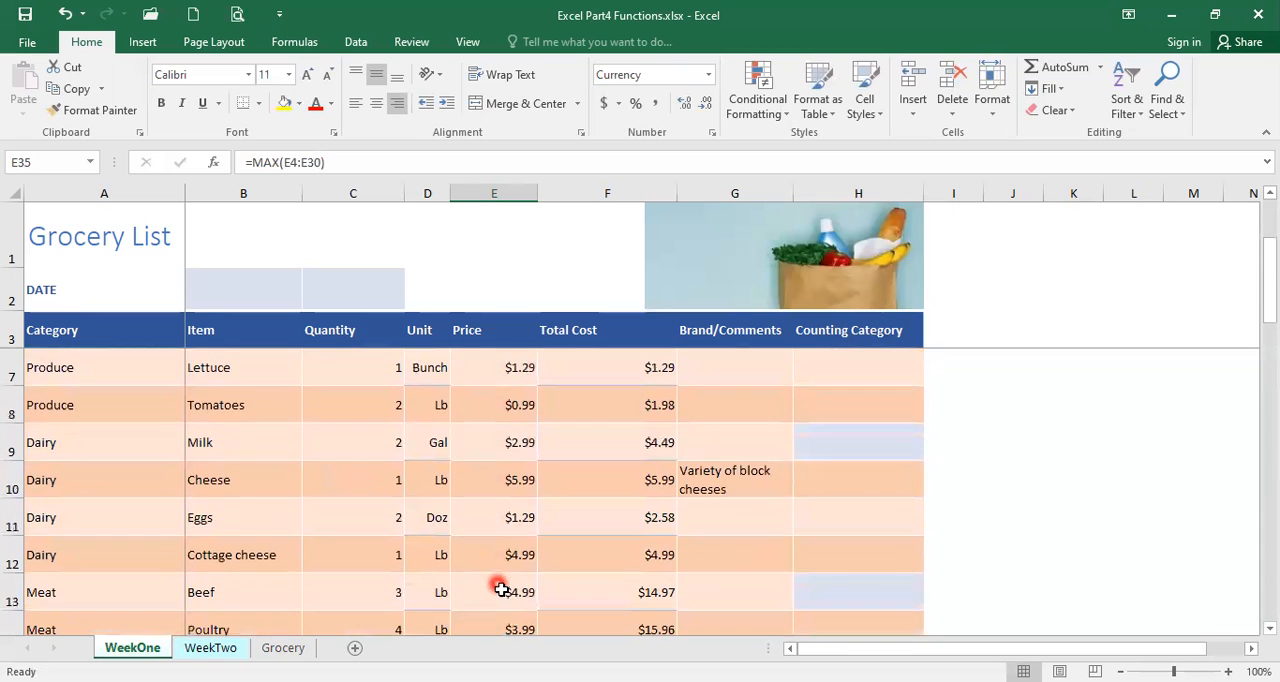
scroll(482, 602, down, 1)
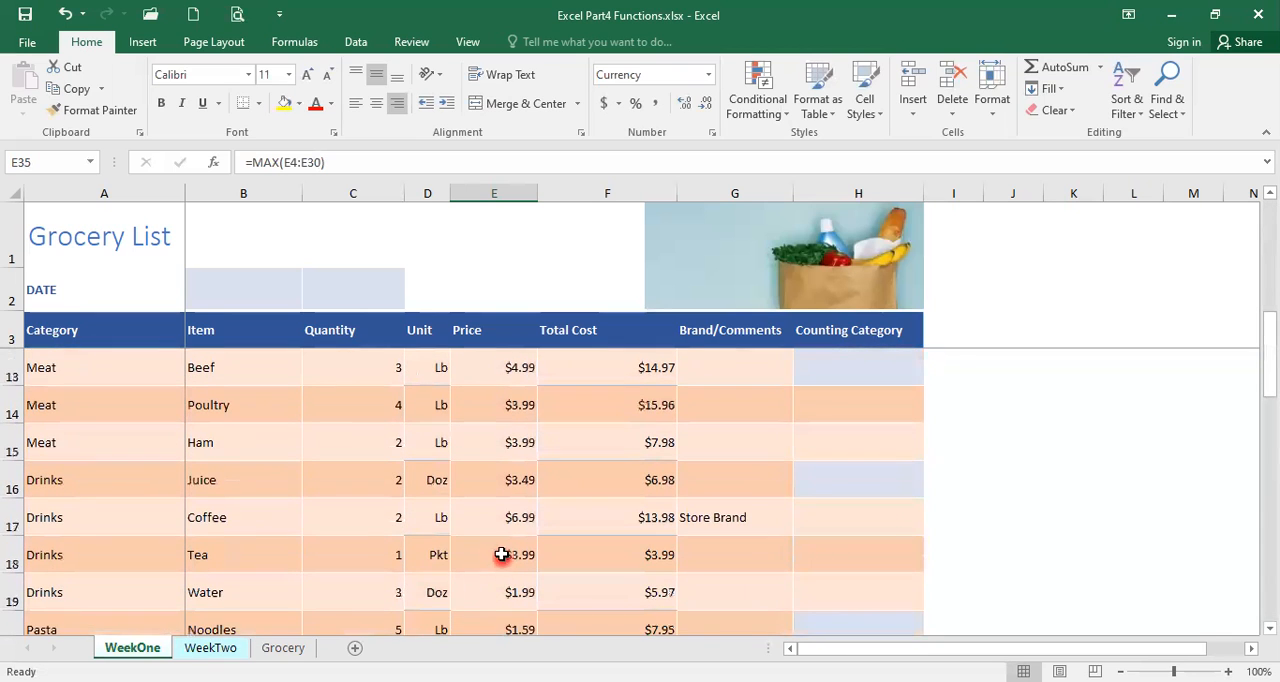
click(500, 517)
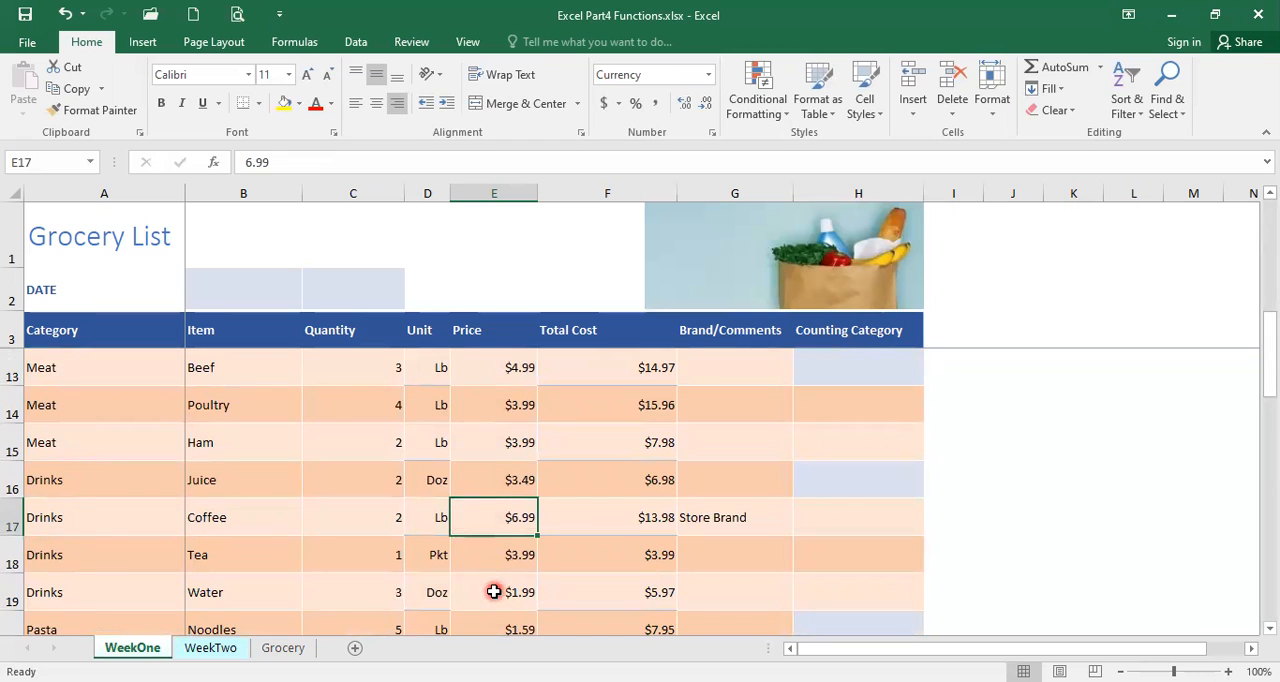
scroll(485, 595, down, 3)
scroll(494, 591, down, 2)
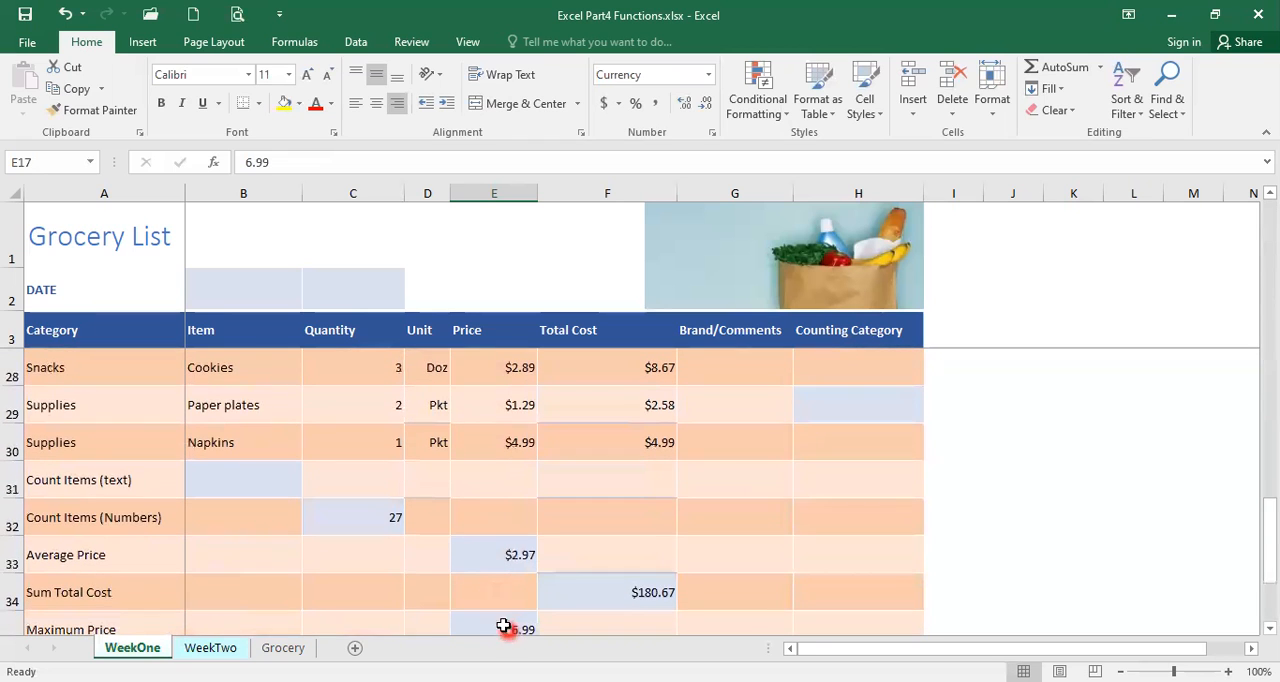
scroll(485, 590, down, 1)
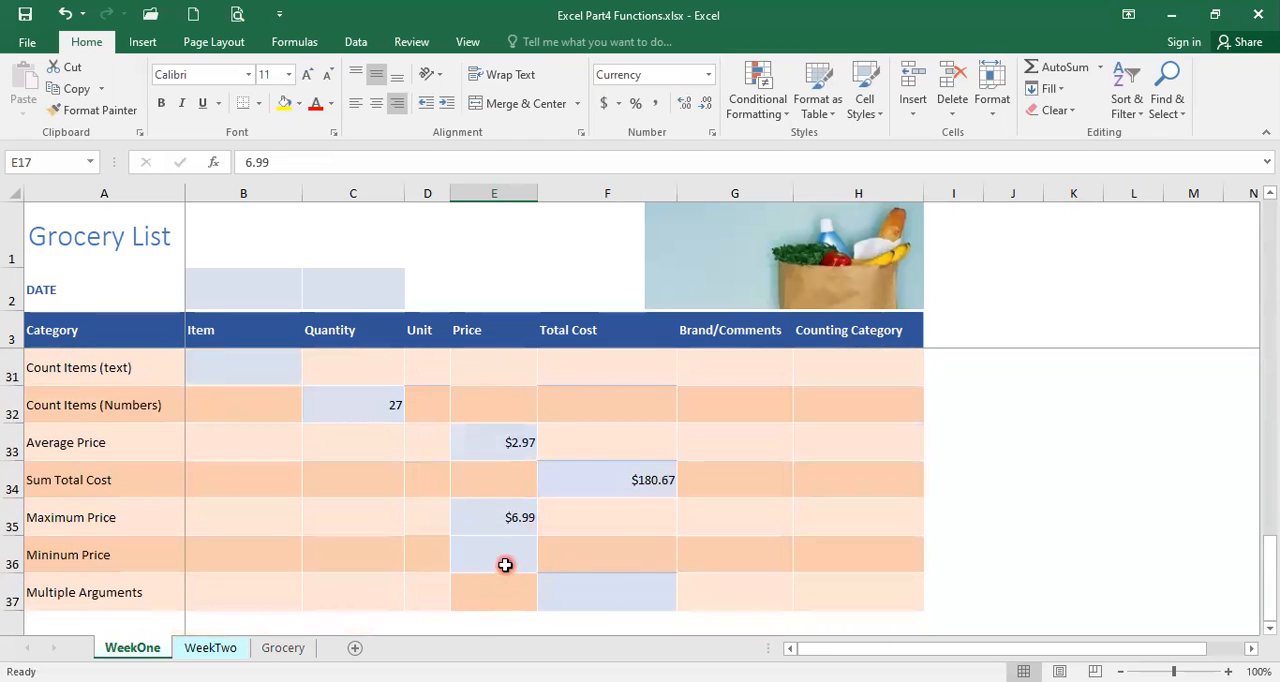
Enter a Min function over the prices in E4:E30 in the Minimum Price cell E36.
click(503, 556)
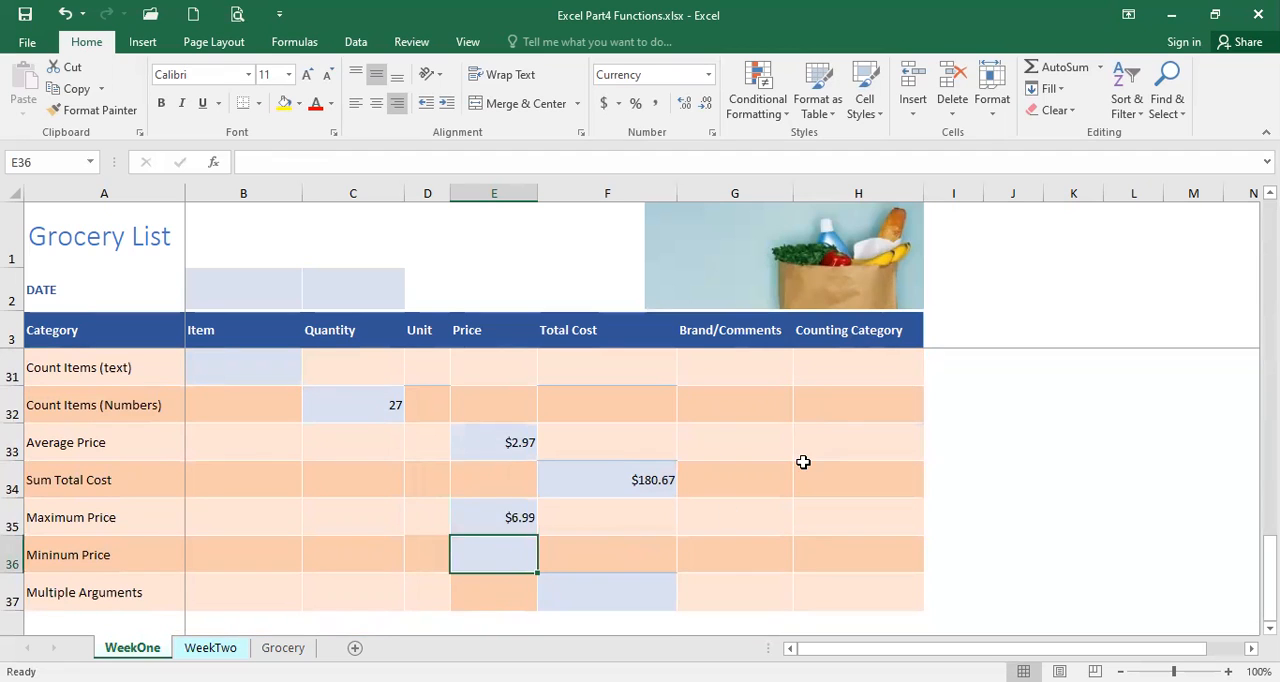
click(1100, 68)
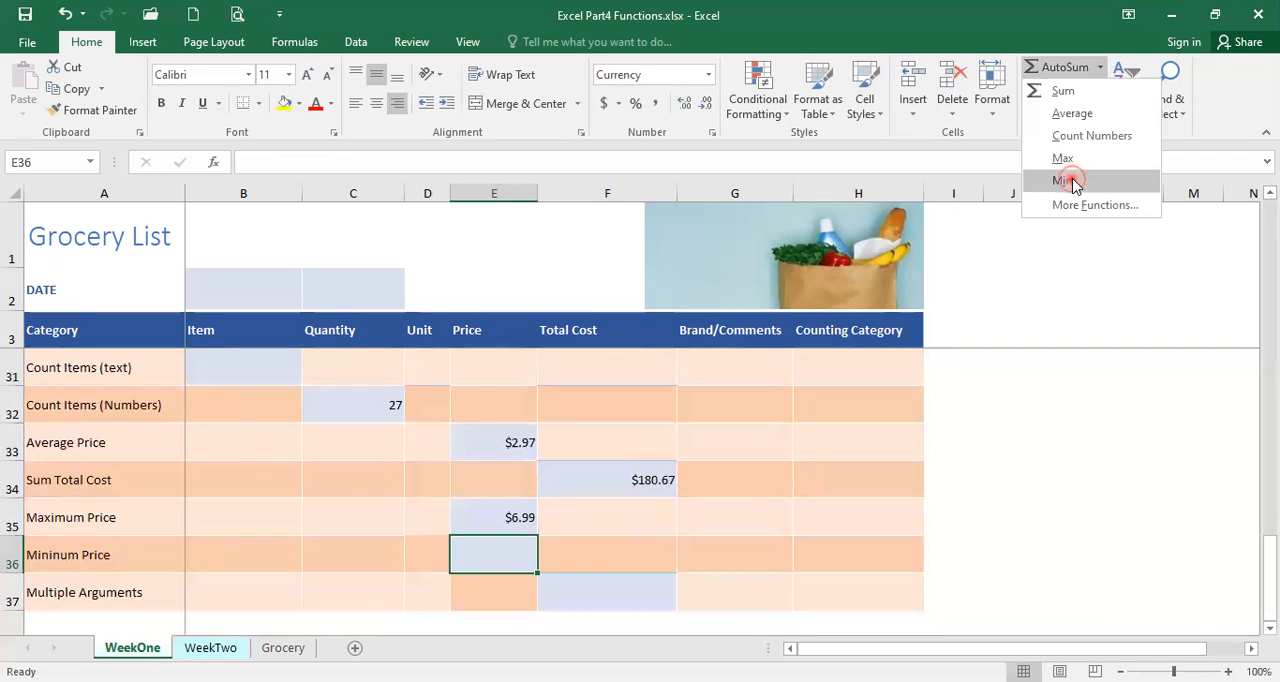
click(1074, 183)
scroll(477, 490, up, 4)
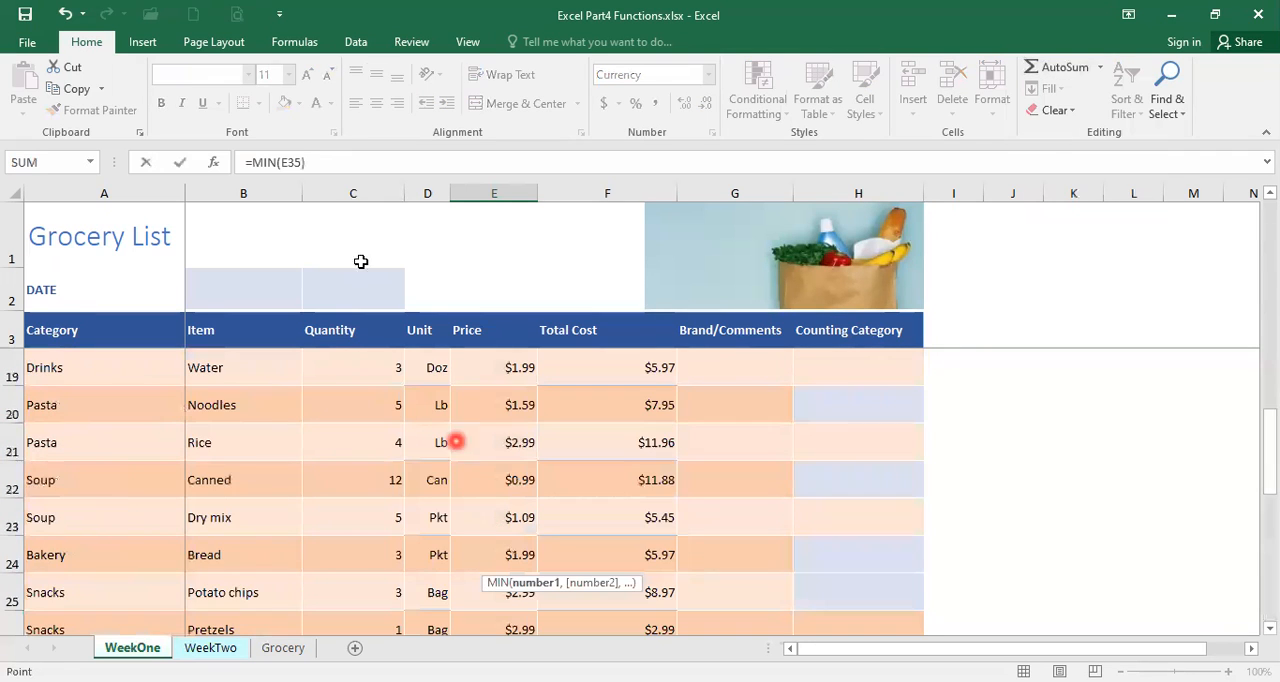
scroll(502, 478, up, 5)
scroll(502, 470, up, 1)
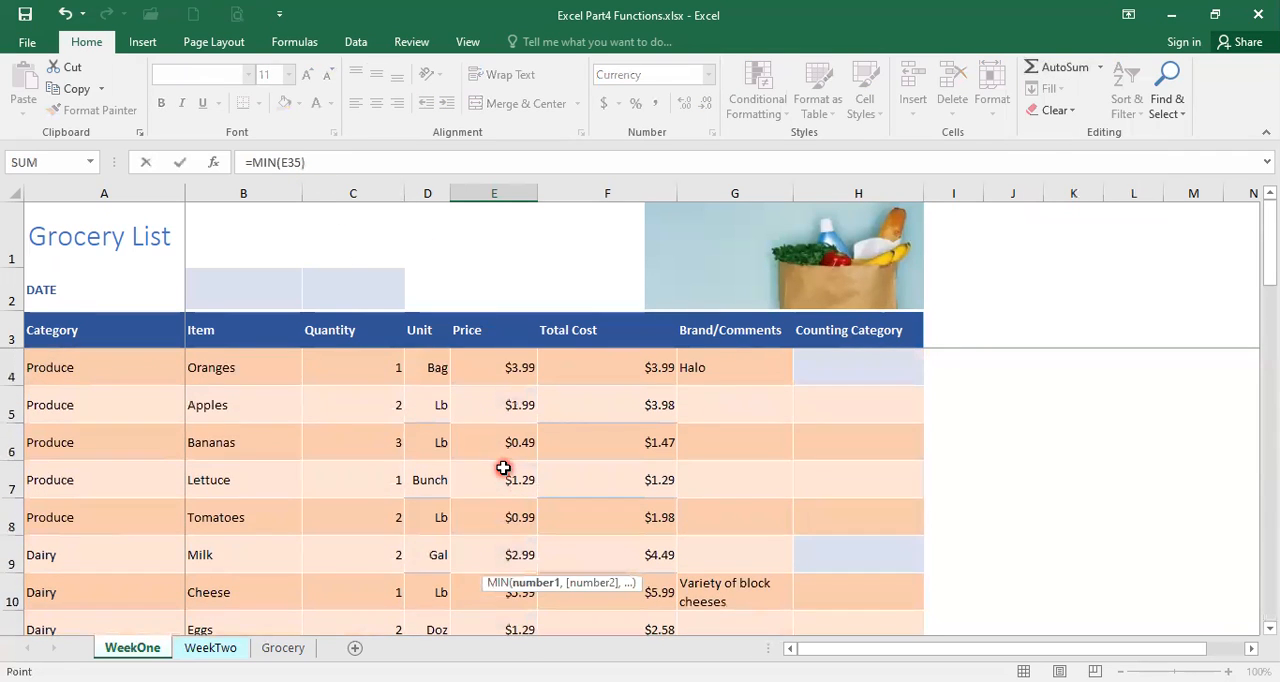
click(498, 368)
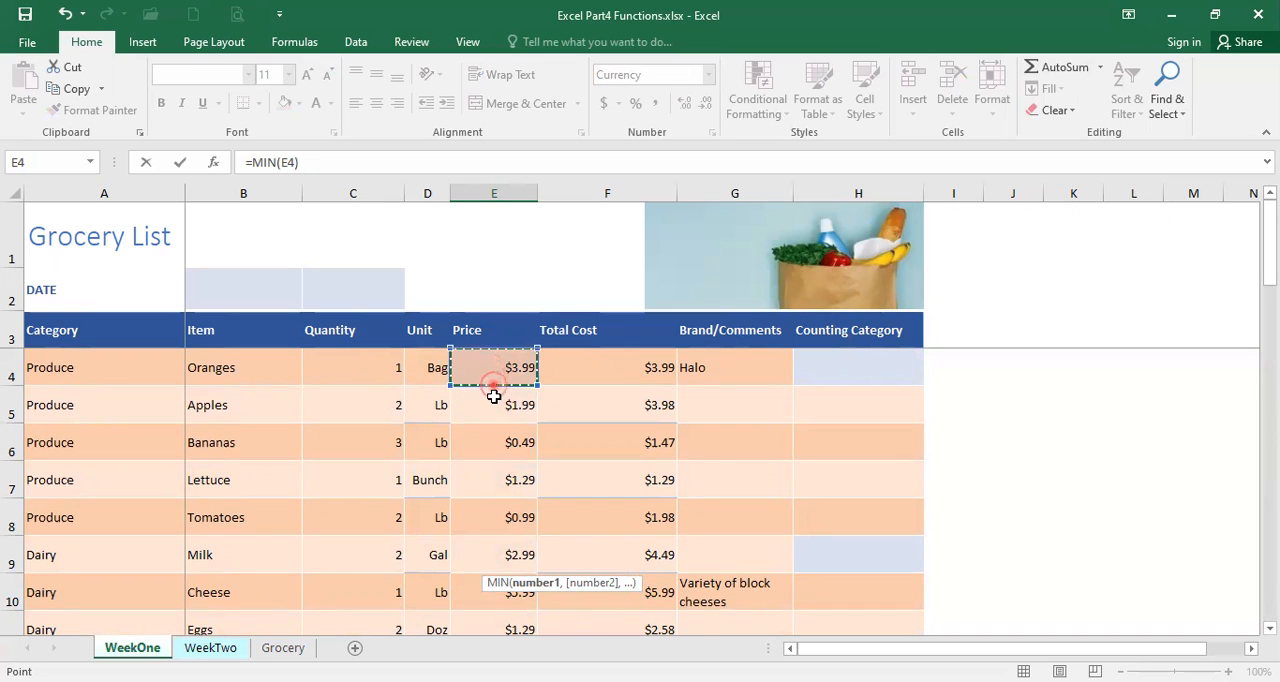
drag(494, 397, 507, 588)
key(Return)
Check the Minimum Price result in E36 against the item prices and select the matching price in the Price column.
click(507, 555)
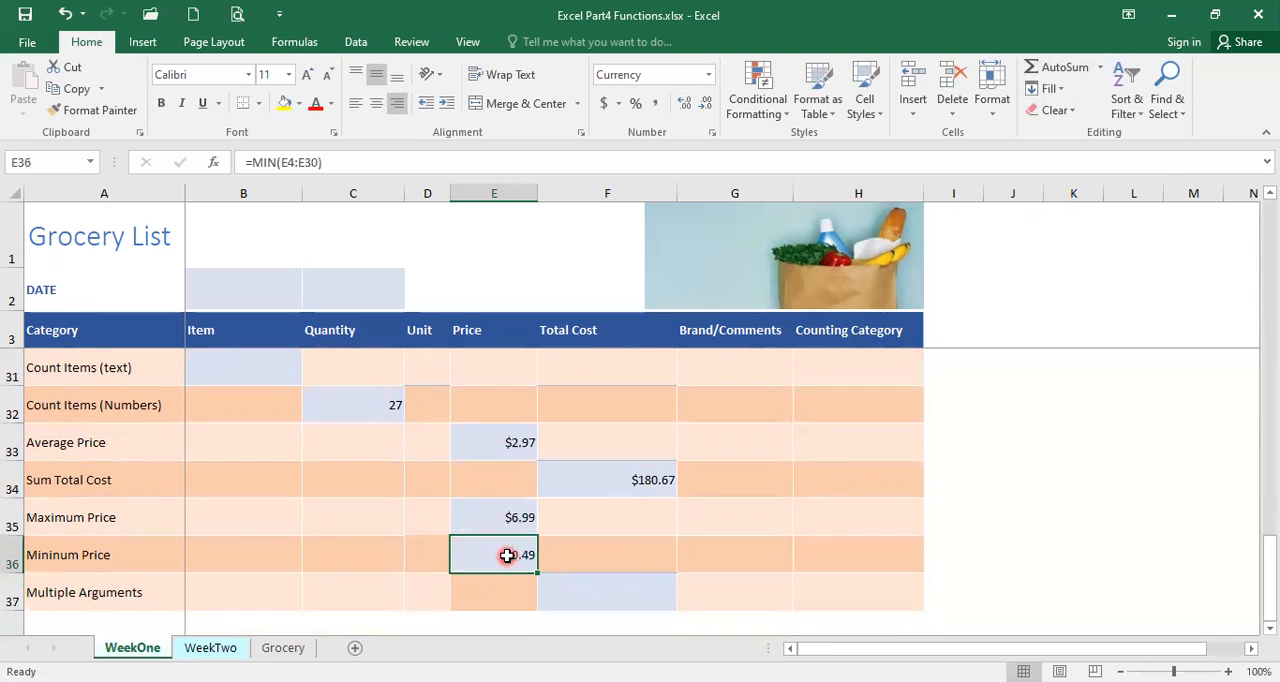
scroll(507, 555, up, 3)
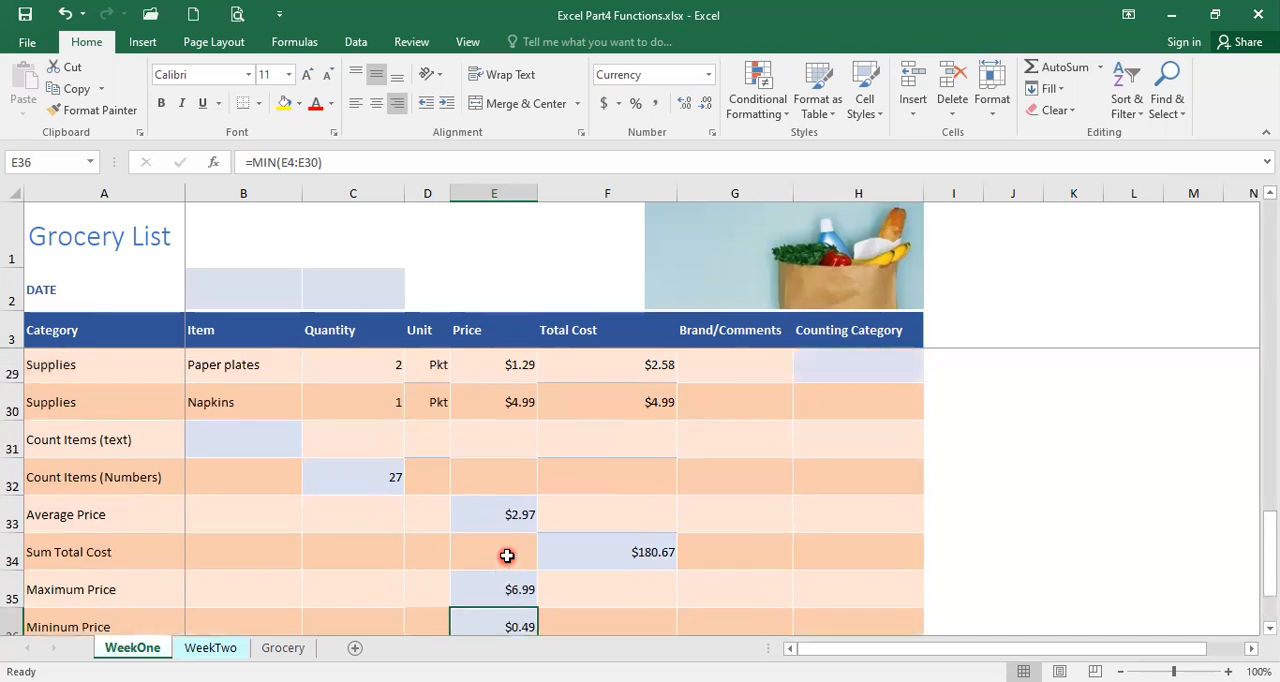
scroll(484, 582, up, 1)
scroll(484, 582, up, 4)
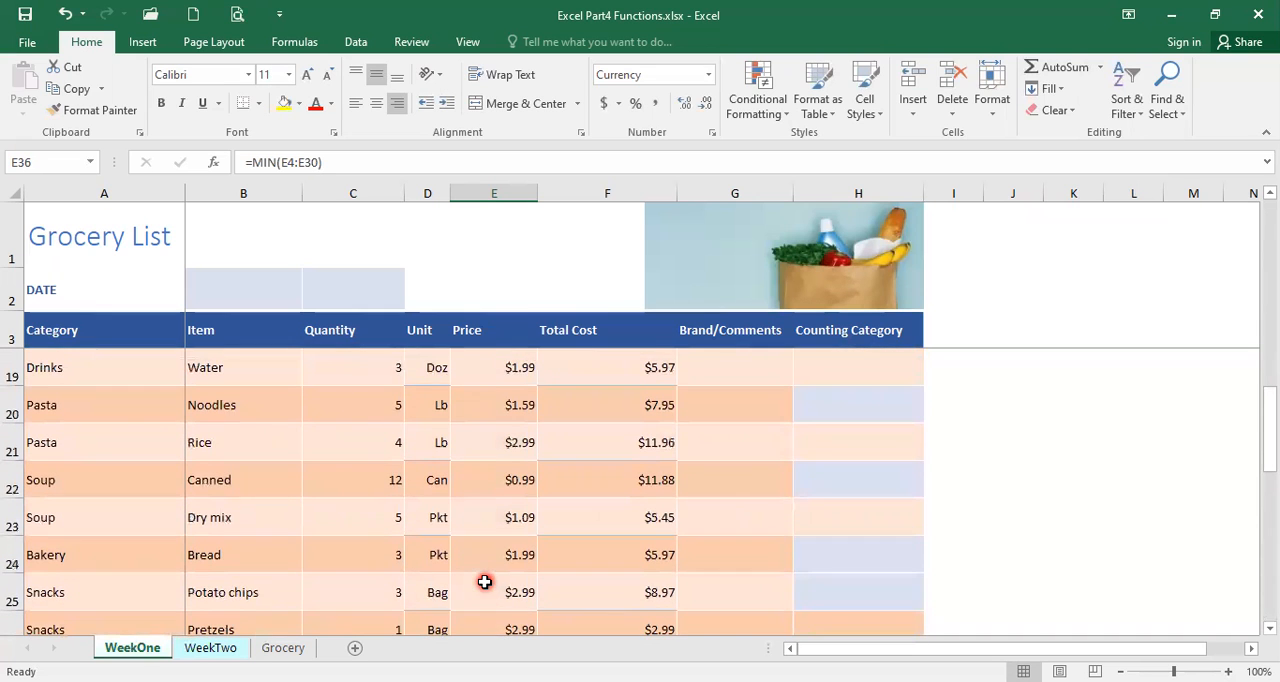
scroll(484, 582, up, 3)
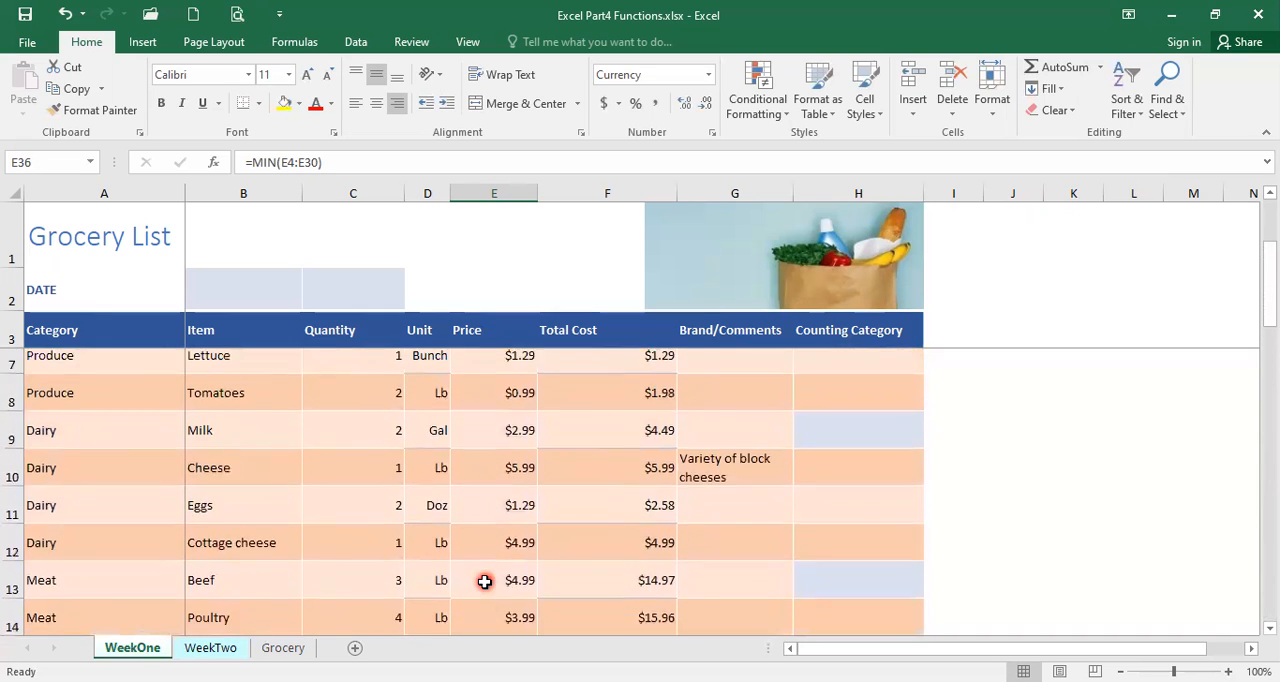
scroll(484, 582, down, 1)
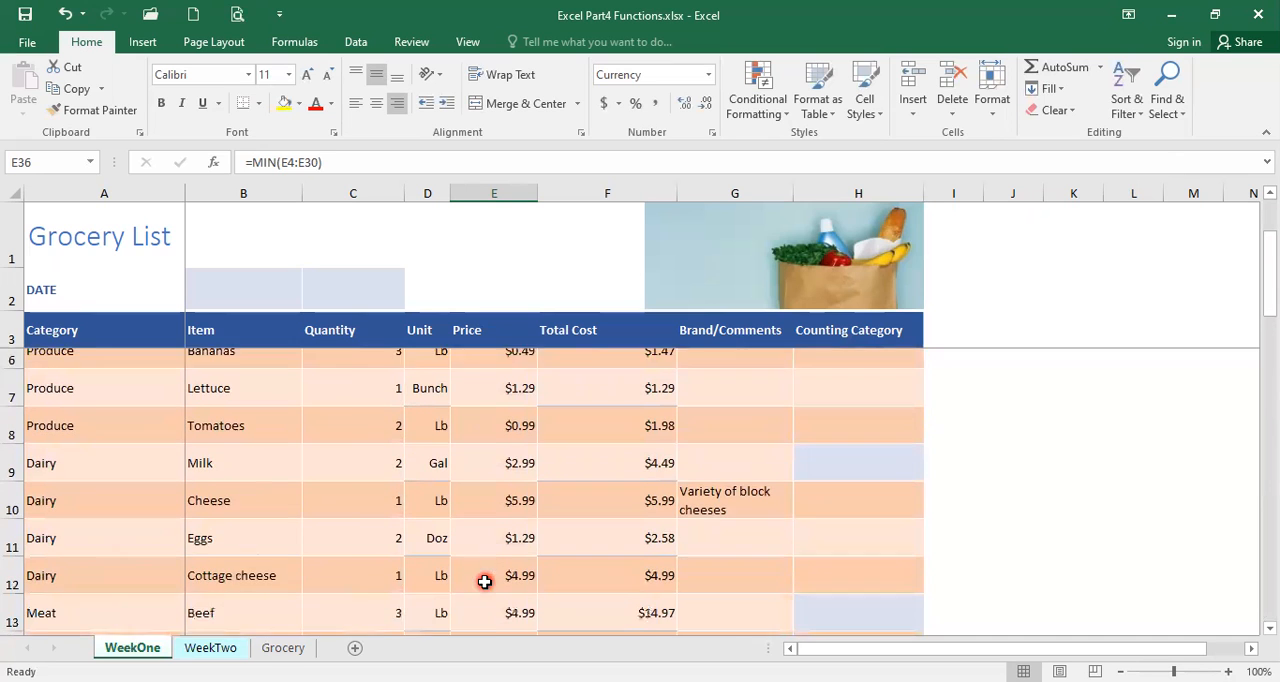
scroll(528, 454, up, 1)
click(501, 447)
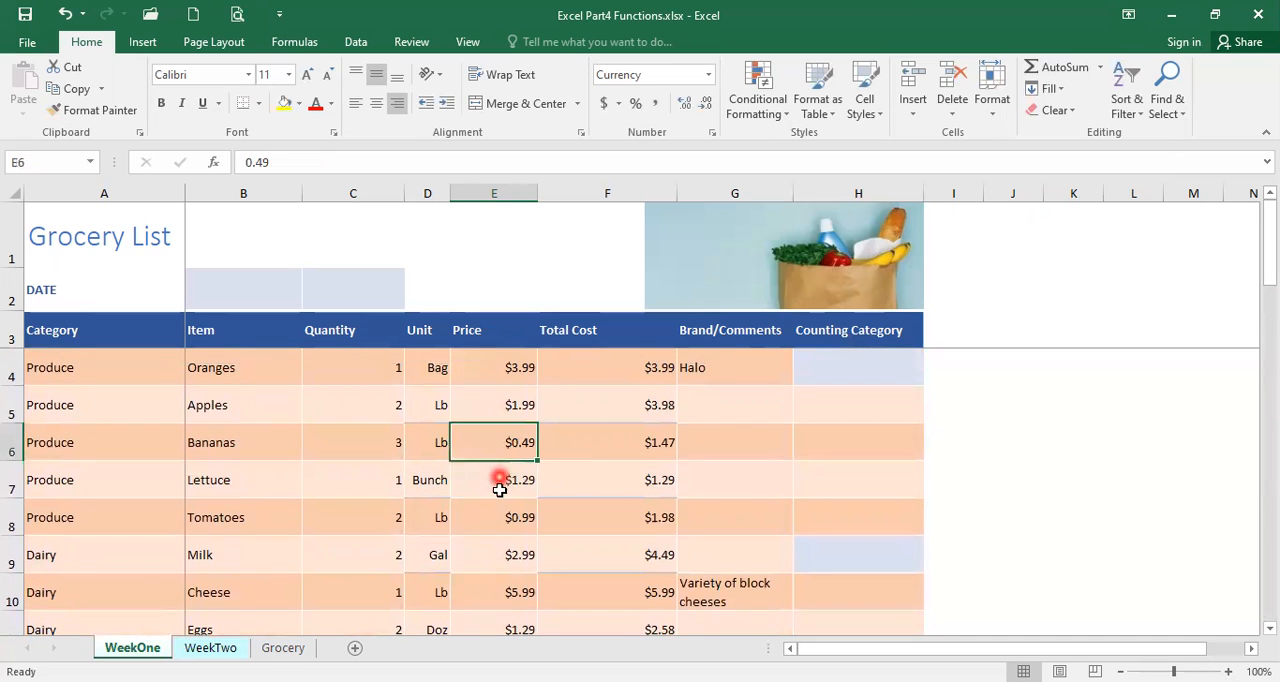